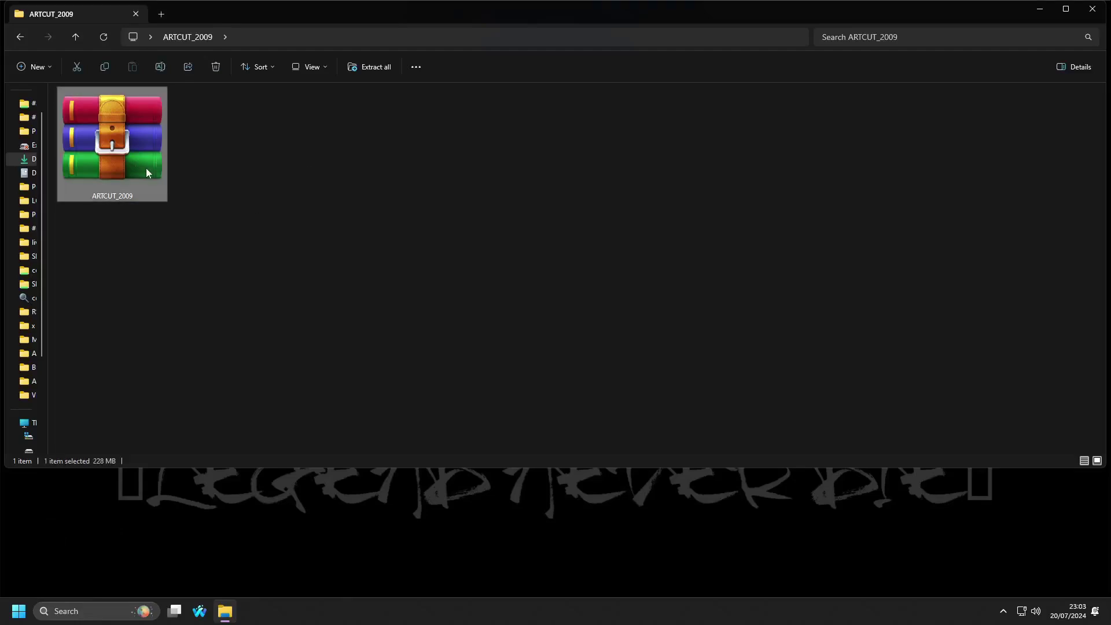
Extract the ARTCUT_2009 archive into an ARTCUT_2009 subfolder, keeping the default extraction options.
right_click(147, 172)
left_click(214, 384)
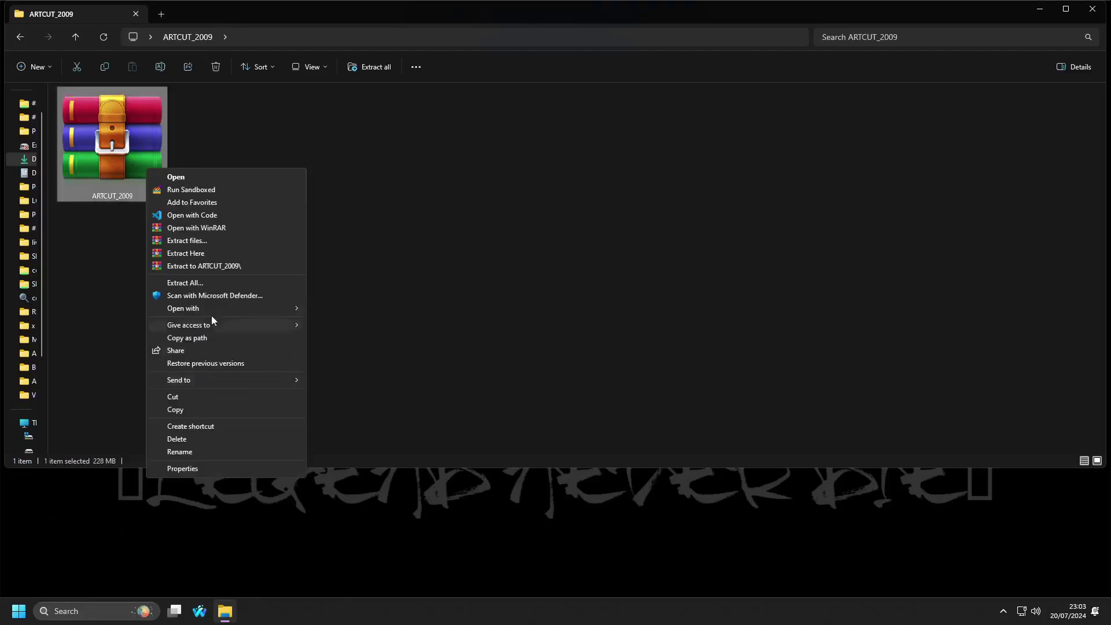
left_click(217, 237)
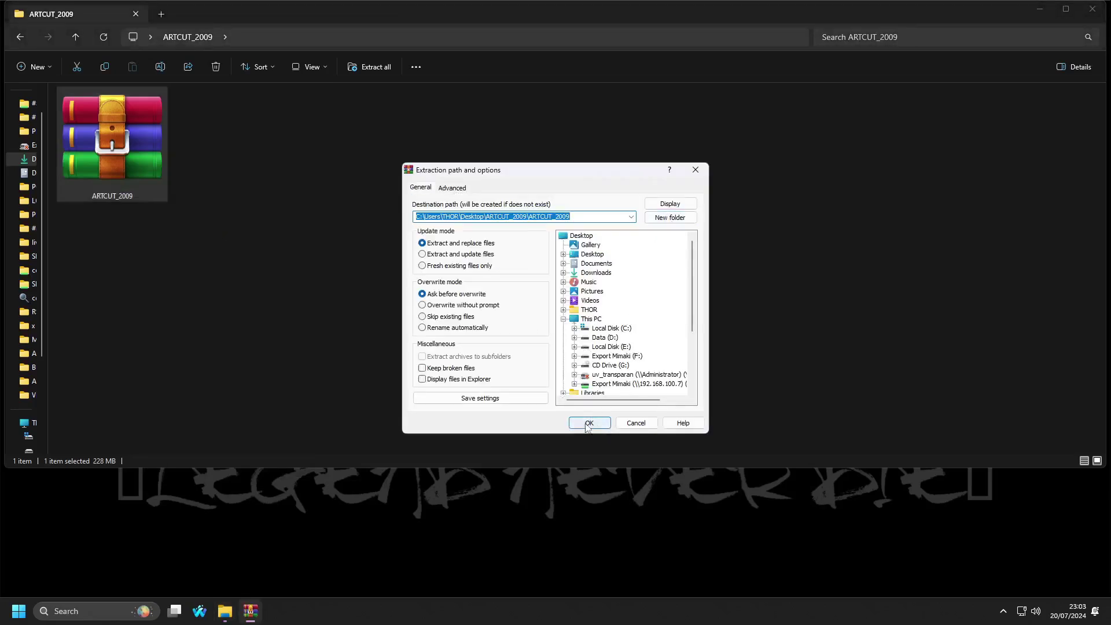
left_click(588, 423)
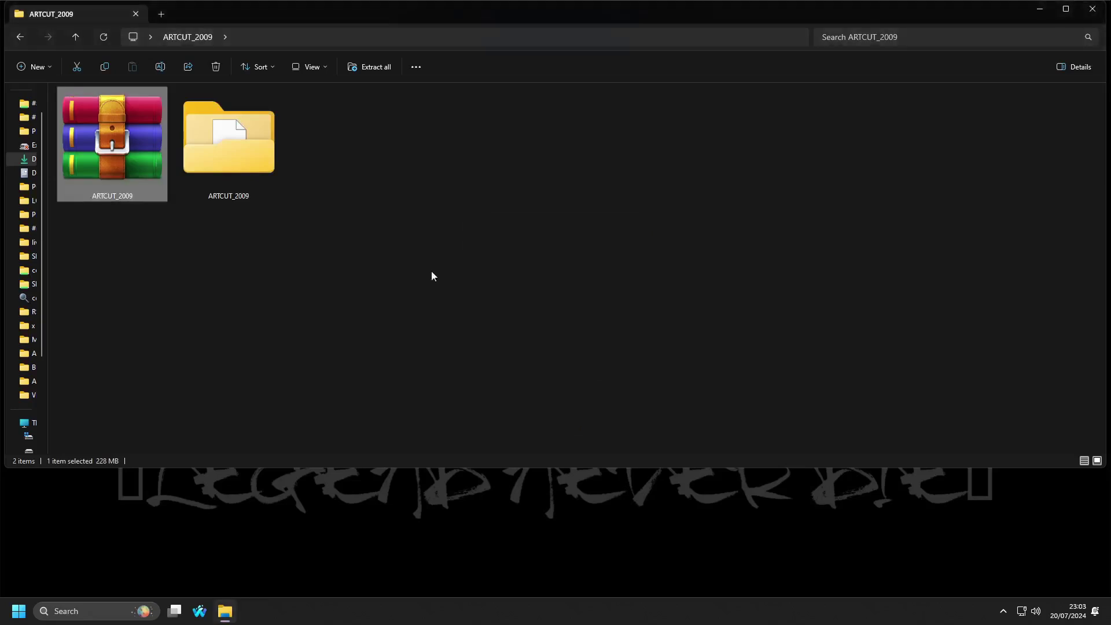
Go into the extracted ARTCUT_2009 folder, open its UltraISO PREMIUM folder and run setup.
left_click(259, 172)
double_click(259, 172)
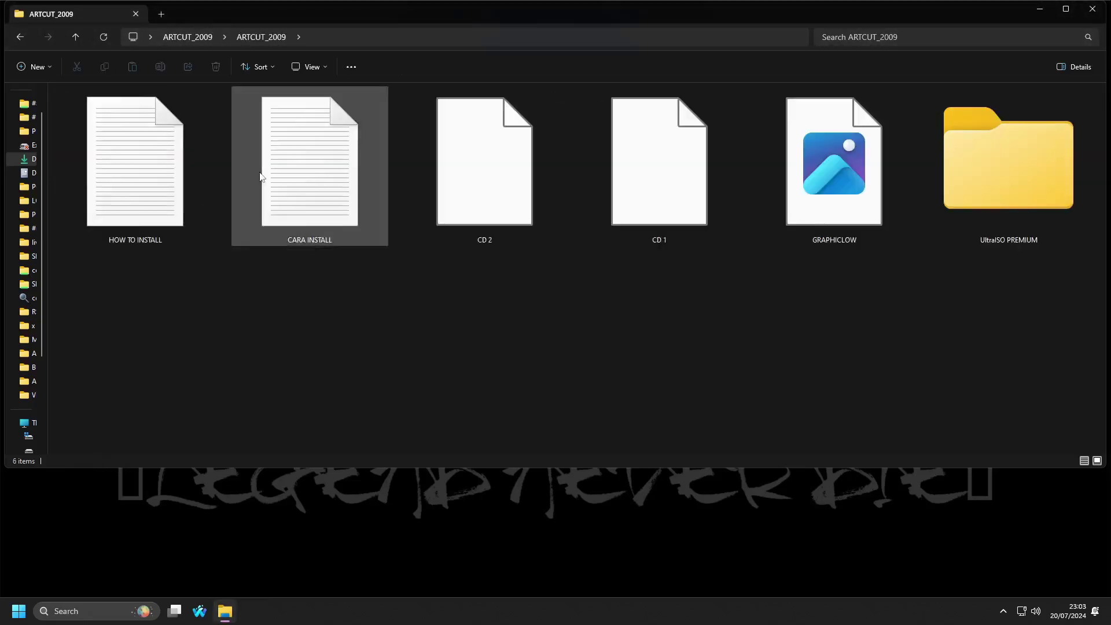
left_click(975, 235)
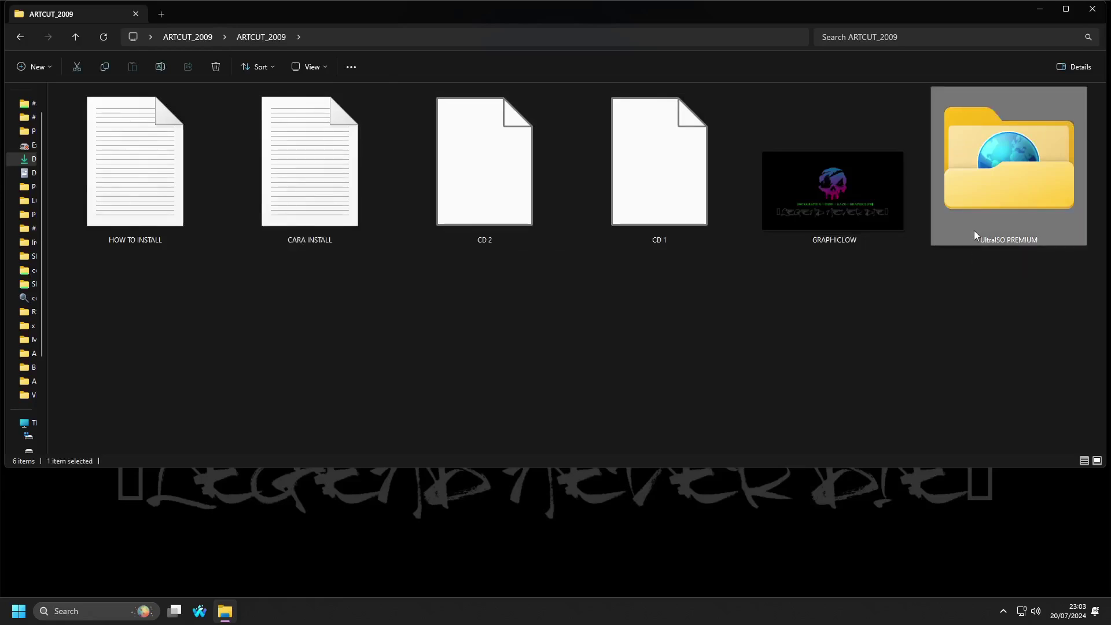
double_click(975, 235)
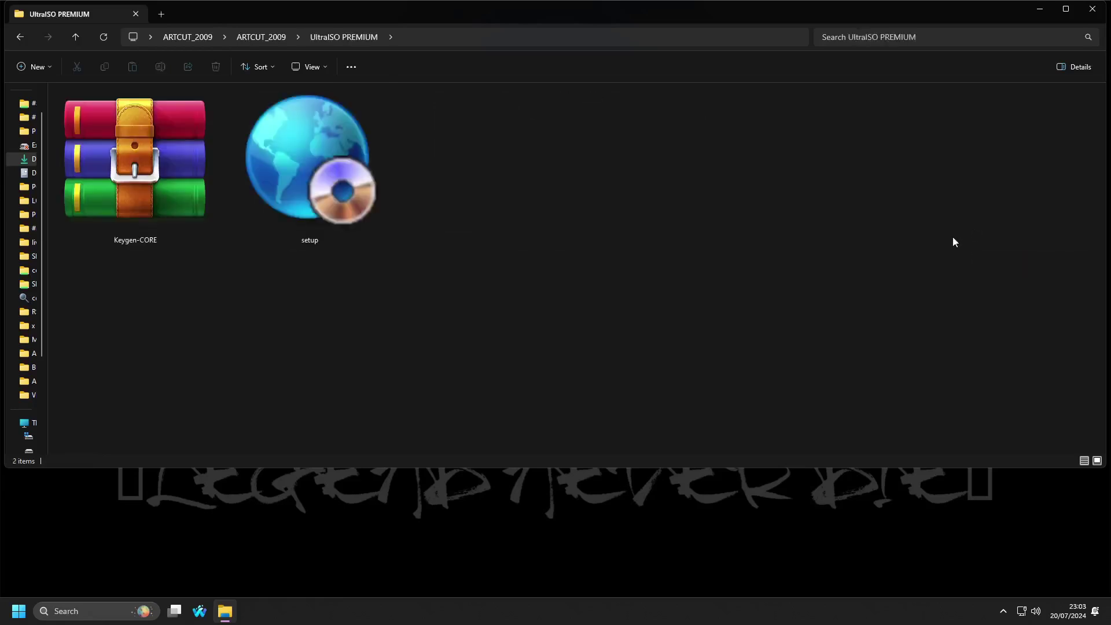
left_click(291, 154)
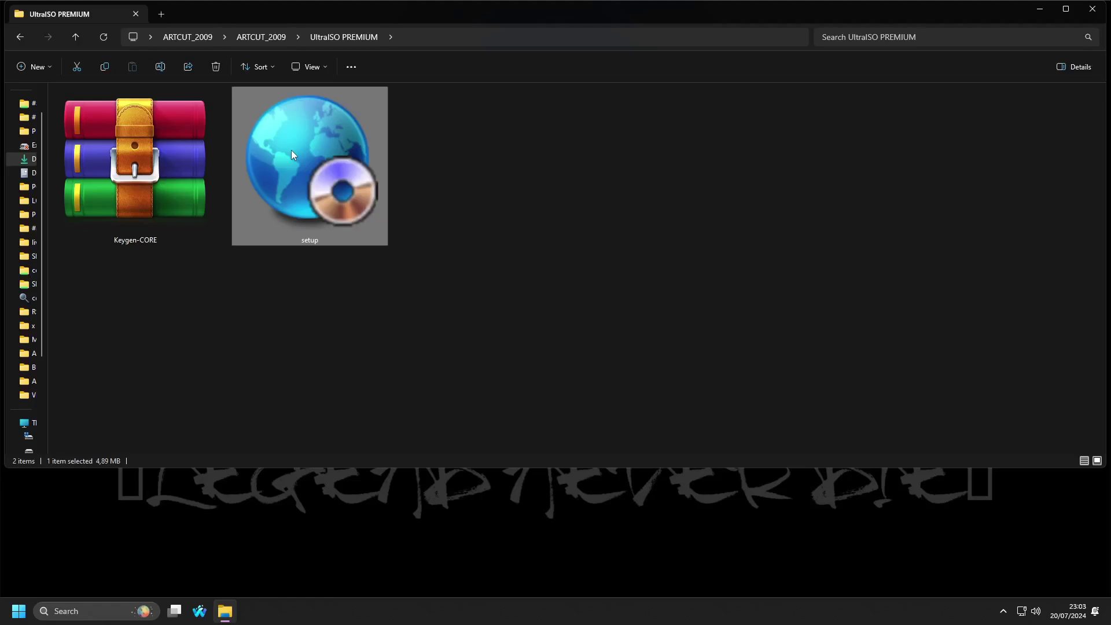
Install UltraISO Premium with the license accepted and the default folder and additional tasks kept, and launch it on finishing.
left_click(452, 361)
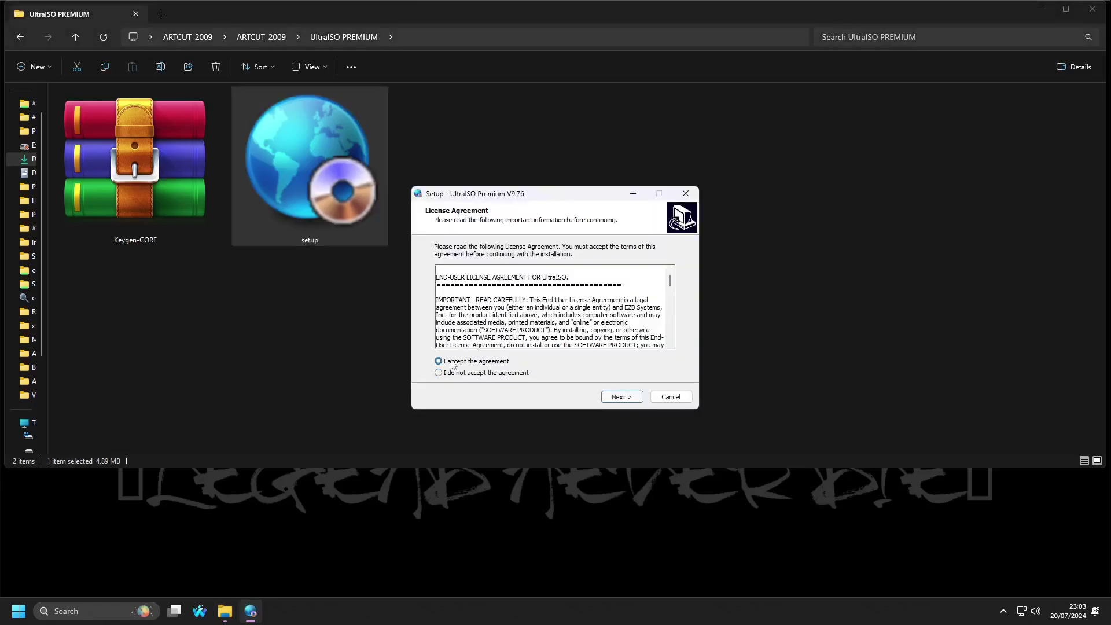
left_click(628, 398)
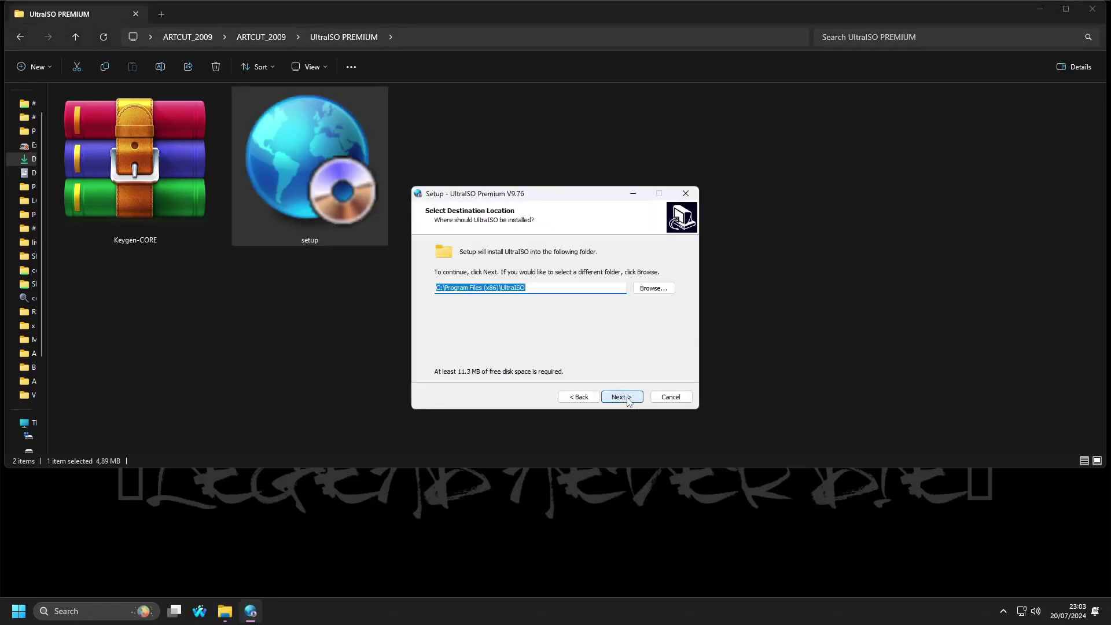
left_click(628, 398)
left_click(628, 398)
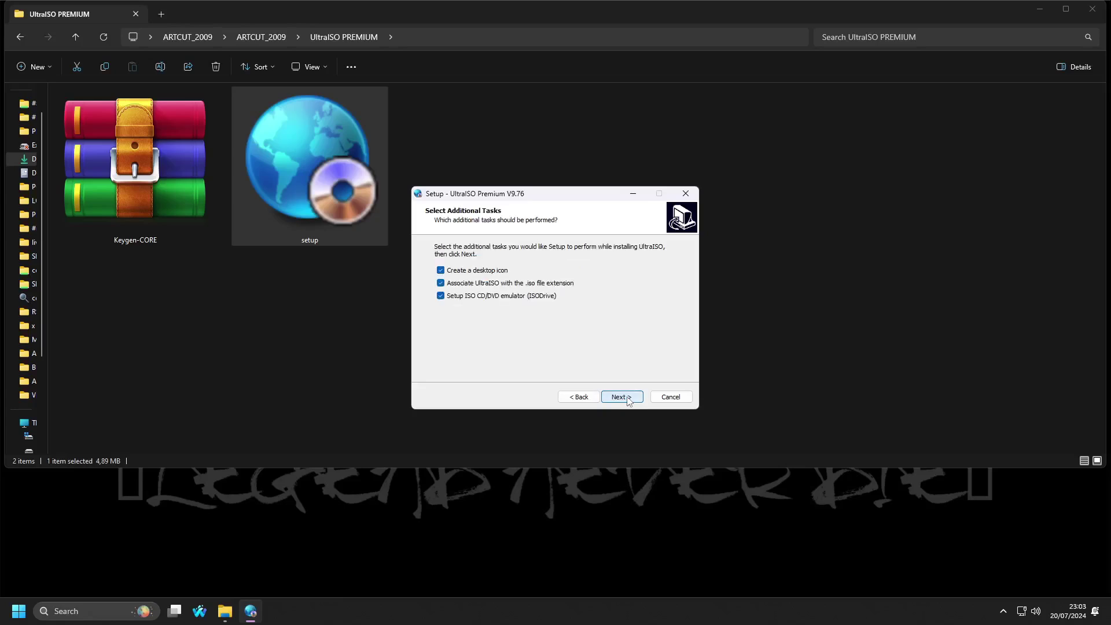
left_click(628, 398)
left_click(628, 398)
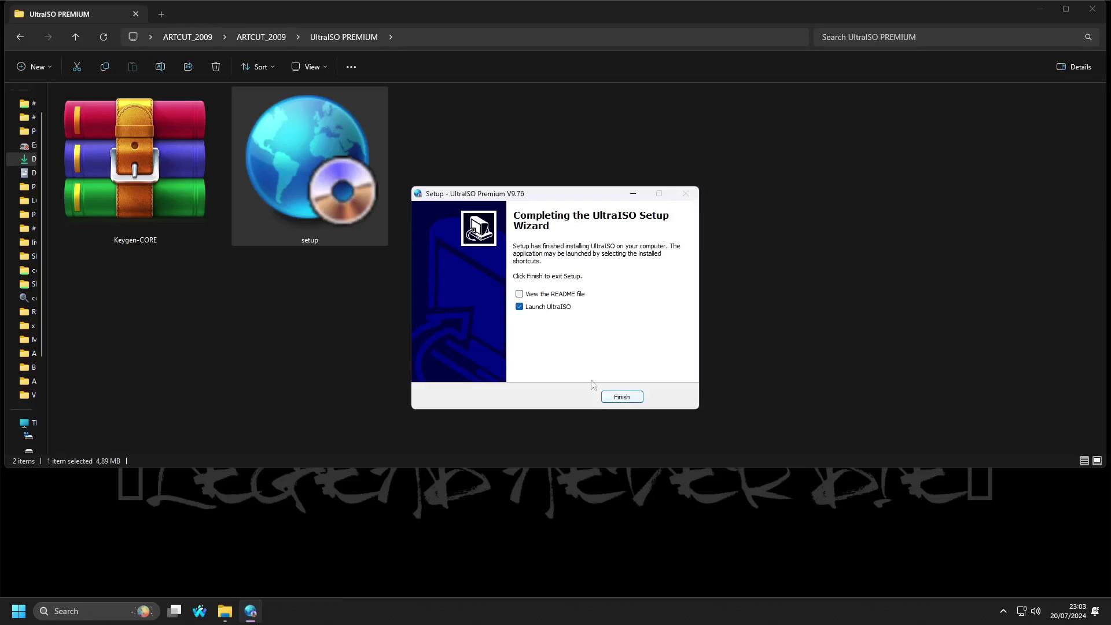
left_click(621, 397)
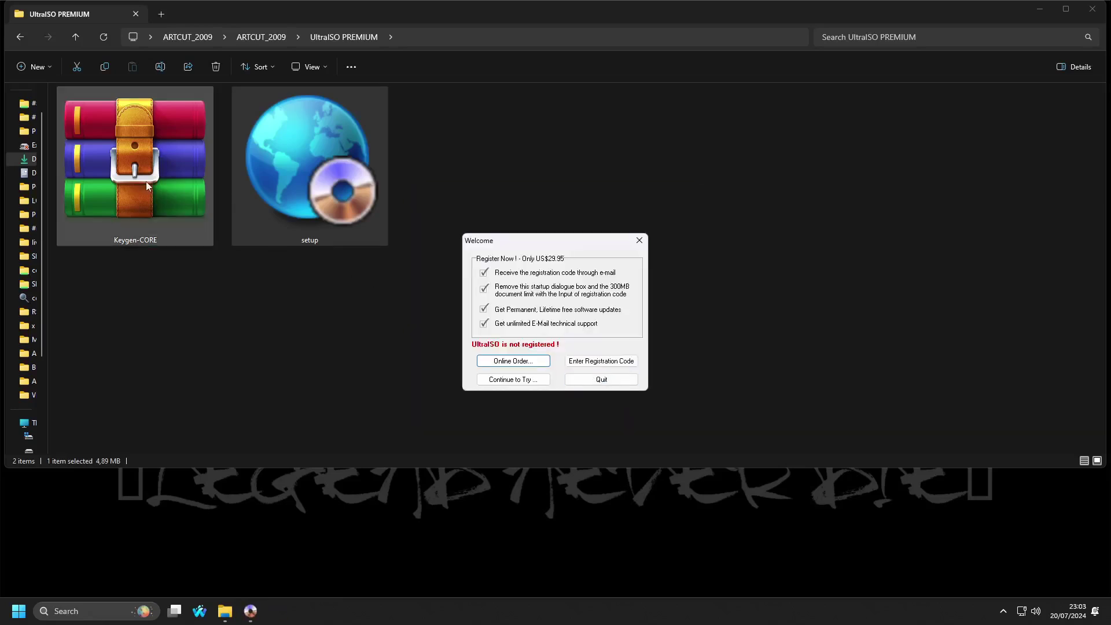
Arrange the windows side by side, open the Keygen-CORE archive and run Keygen-CORE.exe.
left_click_drag(988, 26, 2, 284)
left_click(312, 186)
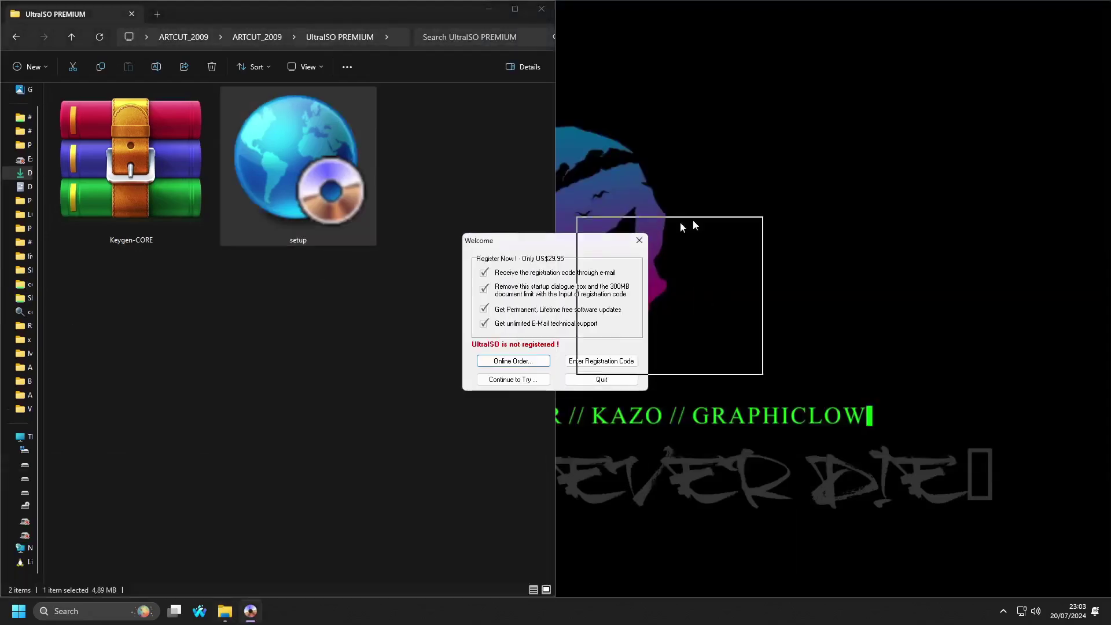
double_click(164, 161)
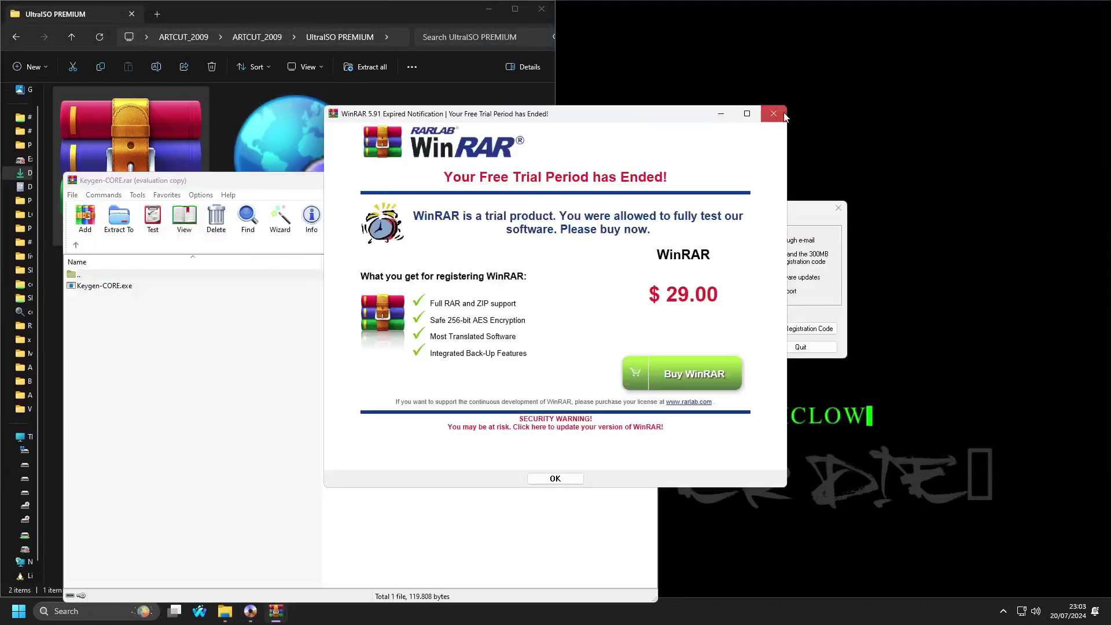
double_click(119, 286)
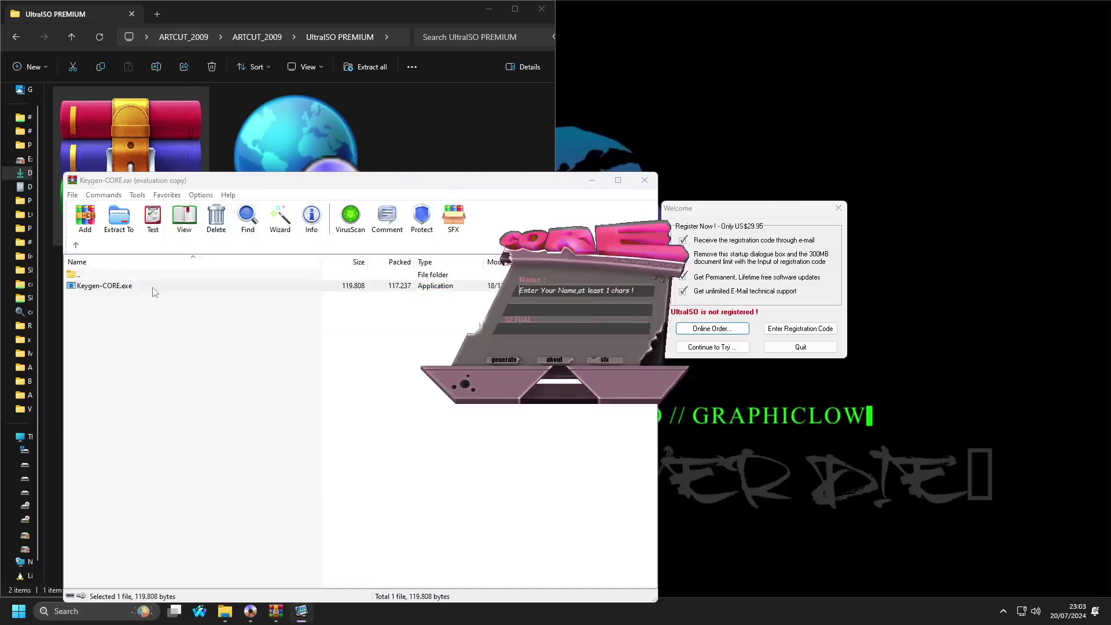
left_click_drag(598, 252, 455, 245)
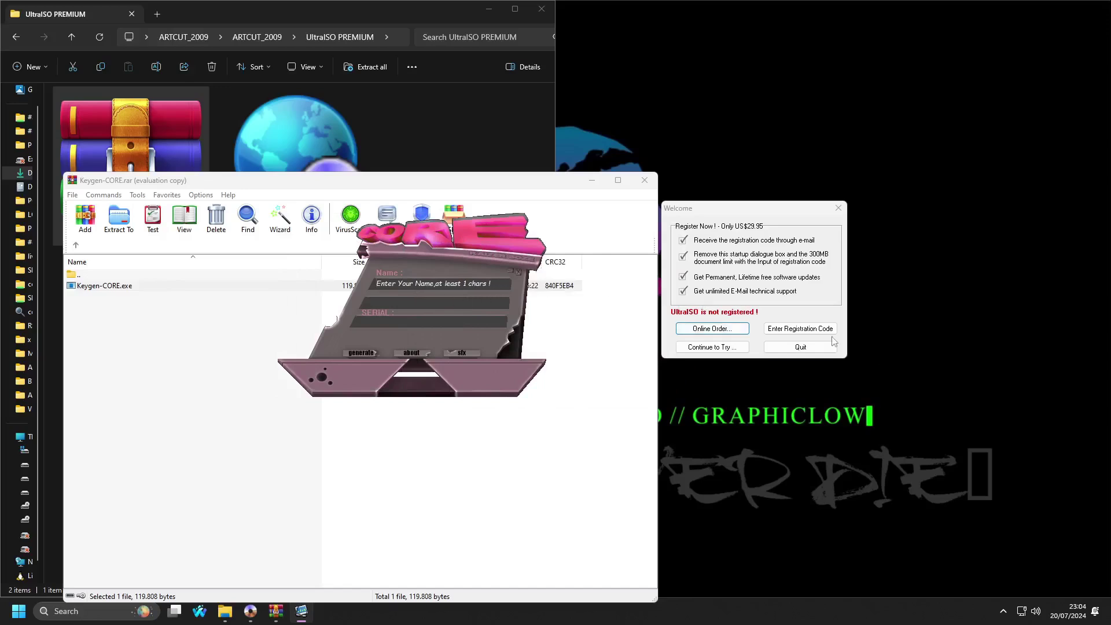
Open UltraISO's registration code form and enter "graphiclow" as the registration name.
left_click(806, 331)
left_click_drag(541, 281, 646, 368)
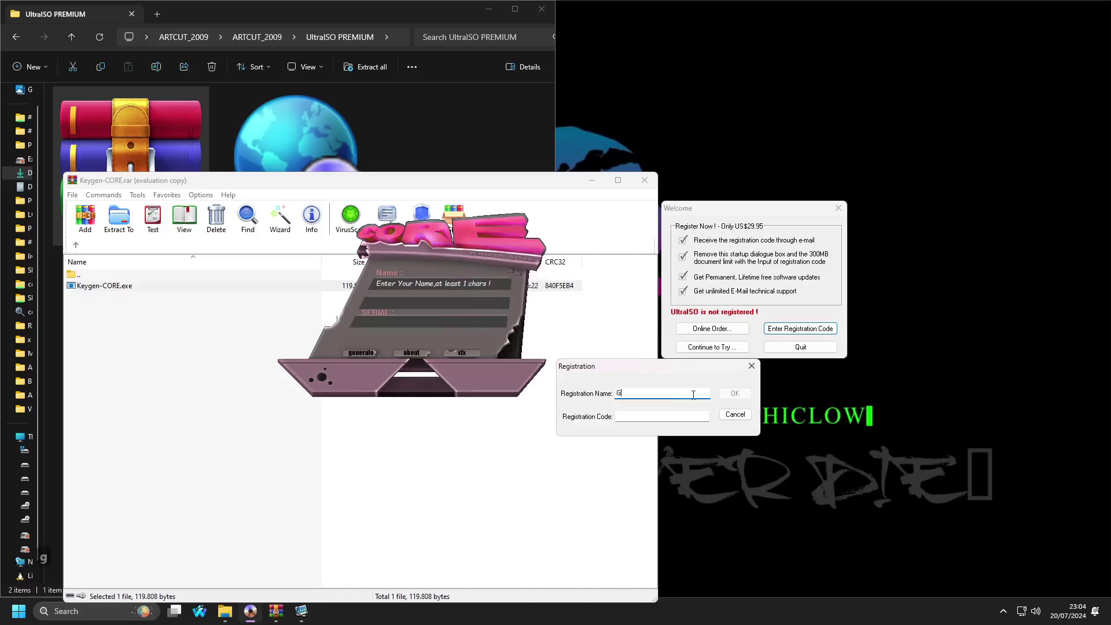
type("hr")
key("BackSpace")
key("BackSpace")
type("graphiclow")
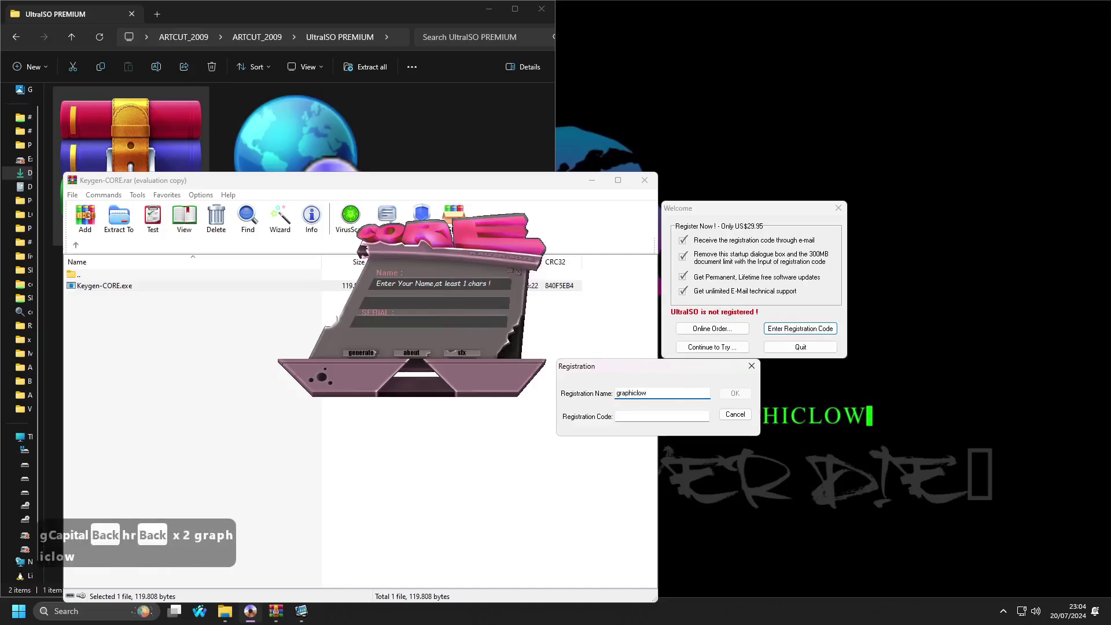
Copy the registration name and paste it over the placeholder text in the Keygen-CORE name field.
left_click(633, 415)
double_click(630, 393)
right_click(631, 393)
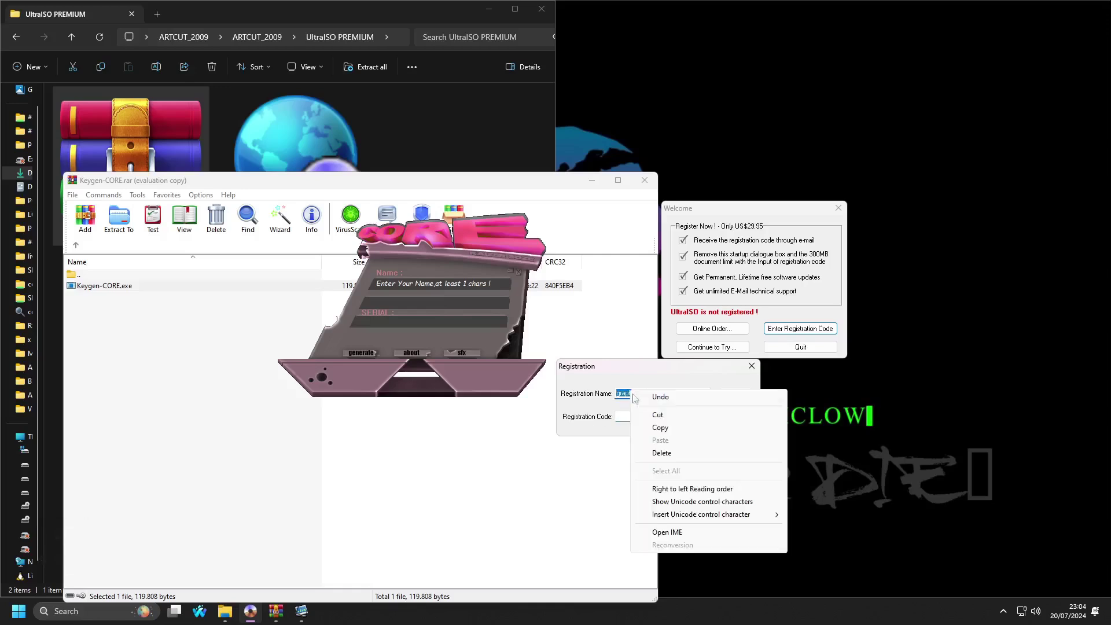
left_click(656, 429)
left_click(501, 284)
key("BackSpace")
key("BackSpace")
key("BackSpace")
key("BackSpace")
key("BackSpace")
key("BackSpace")
key("BackSpace")
key("BackSpace")
key("BackSpace")
key("BackSpace")
key("BackSpace")
key("BackSpace")
key("BackSpace")
key("BackSpace")
key("BackSpace")
key("BackSpace")
key("BackSpace")
key("BackSpace")
key("BackSpace")
key("BackSpace")
key("BackSpace")
key("BackSpace")
key("BackSpace")
key("BackSpace")
key("BackSpace")
right_click(502, 285)
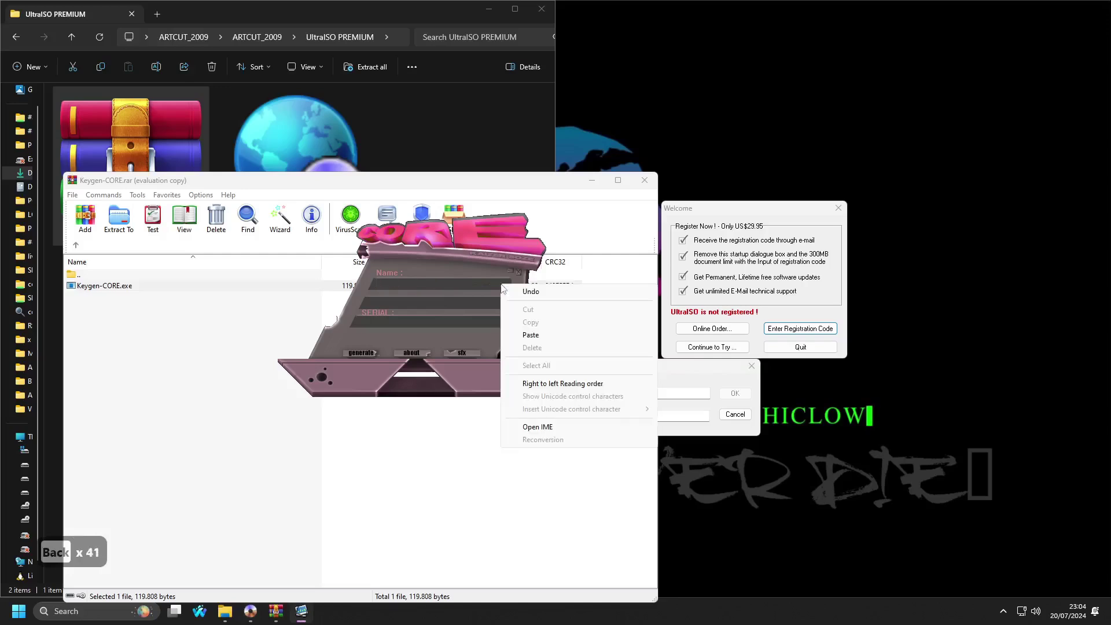
left_click(537, 338)
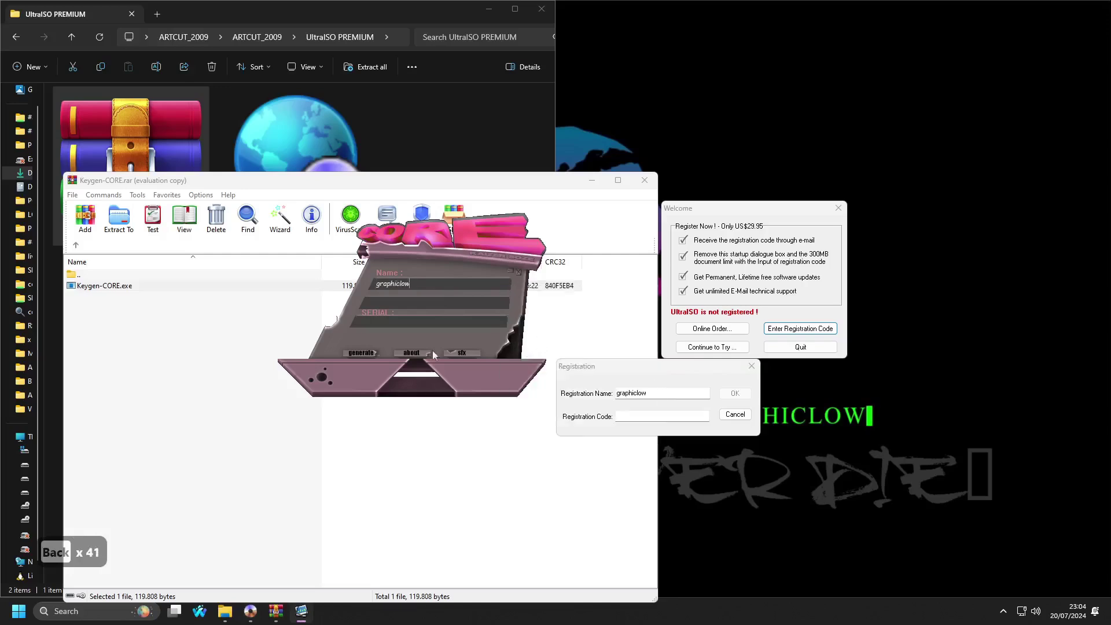
Generate a serial for the entered name and copy it.
left_click(364, 353)
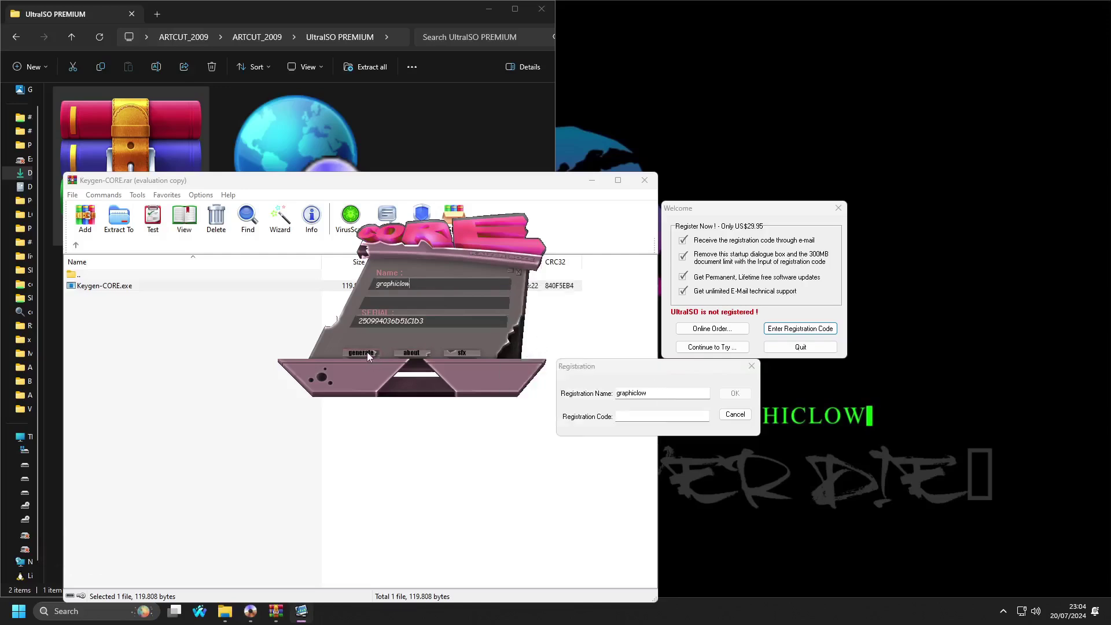
double_click(403, 322)
right_click(404, 324)
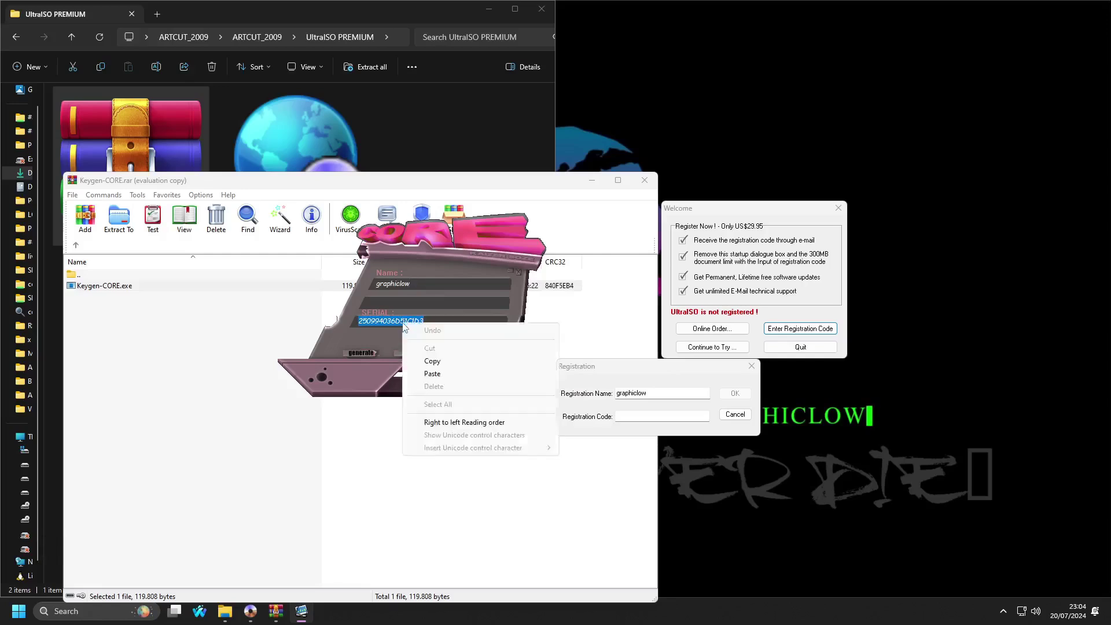
left_click(430, 362)
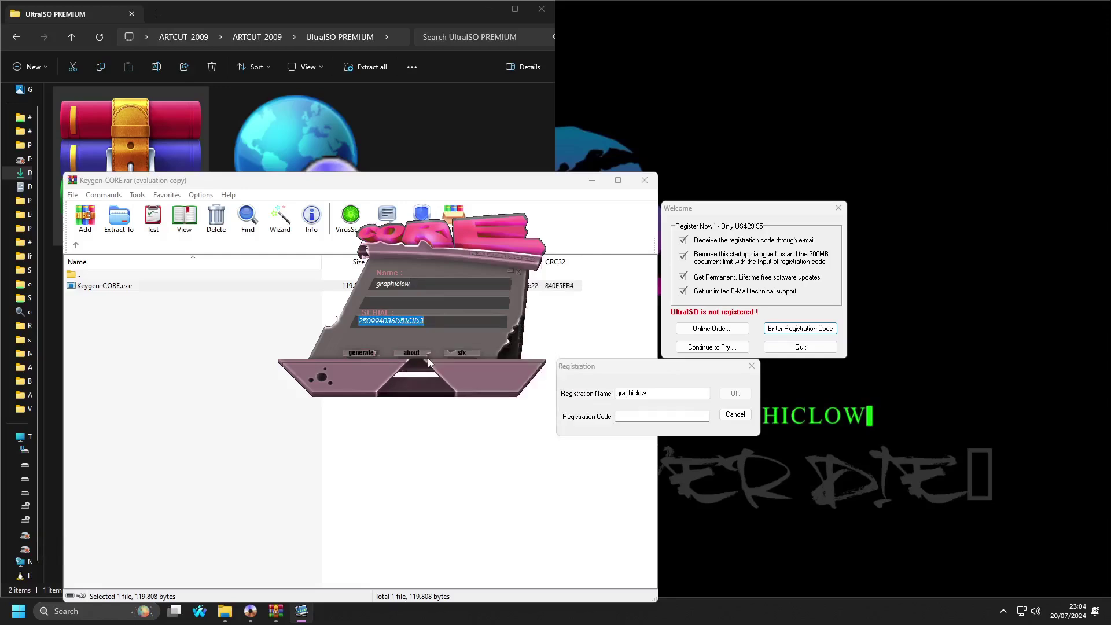
Paste the copied serial as UltraISO's registration code, submit the registration, and close the Keygen-CORE program and archive.
left_click(629, 416)
right_click(630, 416)
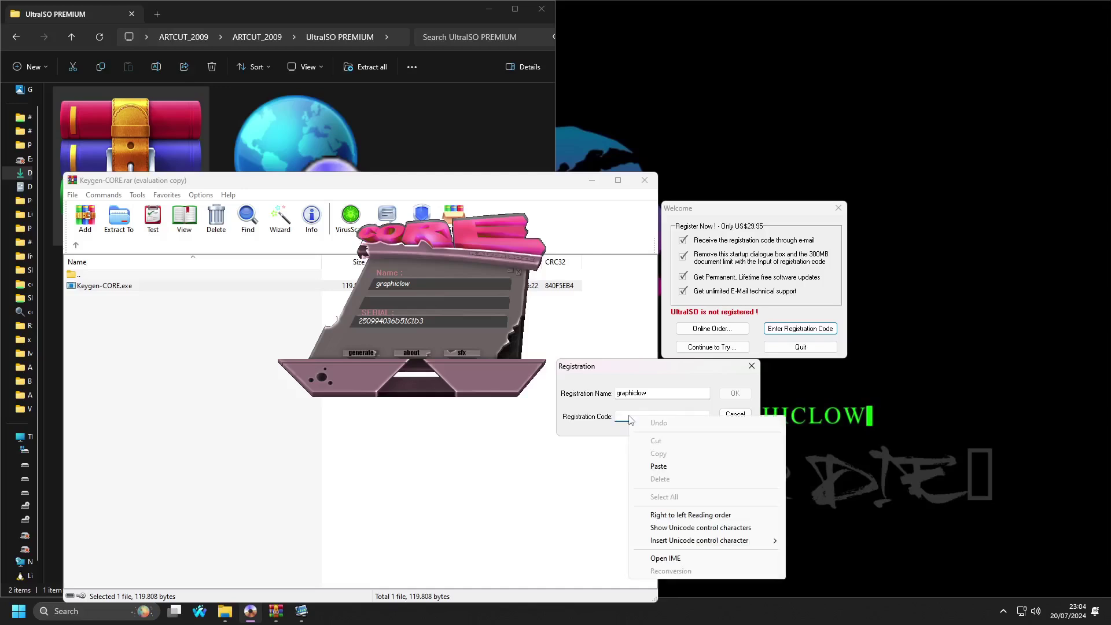
left_click(659, 466)
left_click(728, 398)
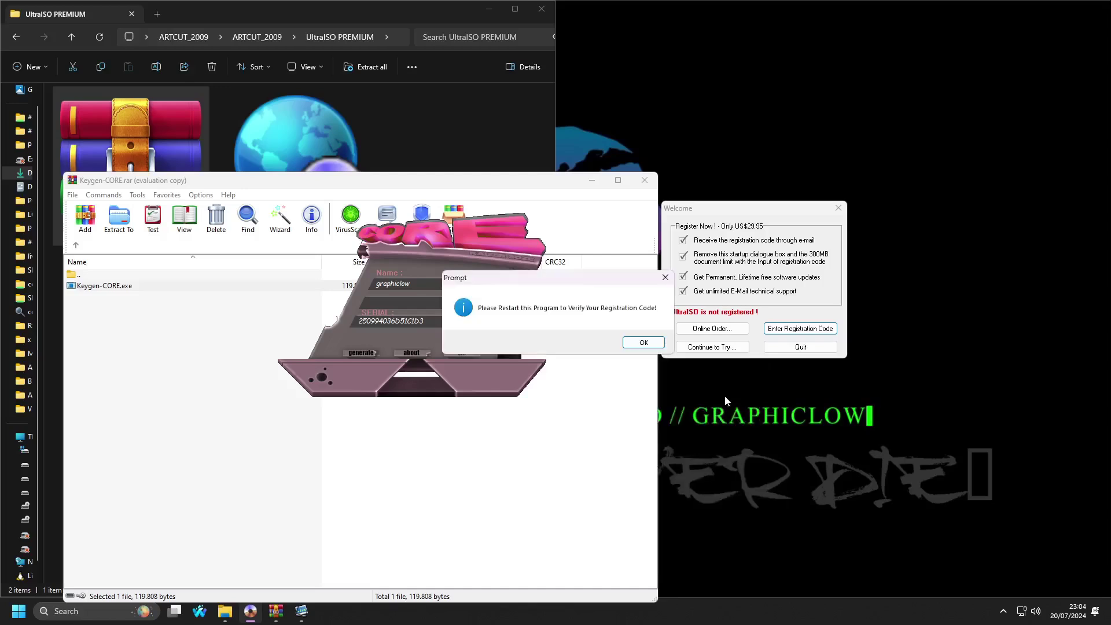
left_click(645, 347)
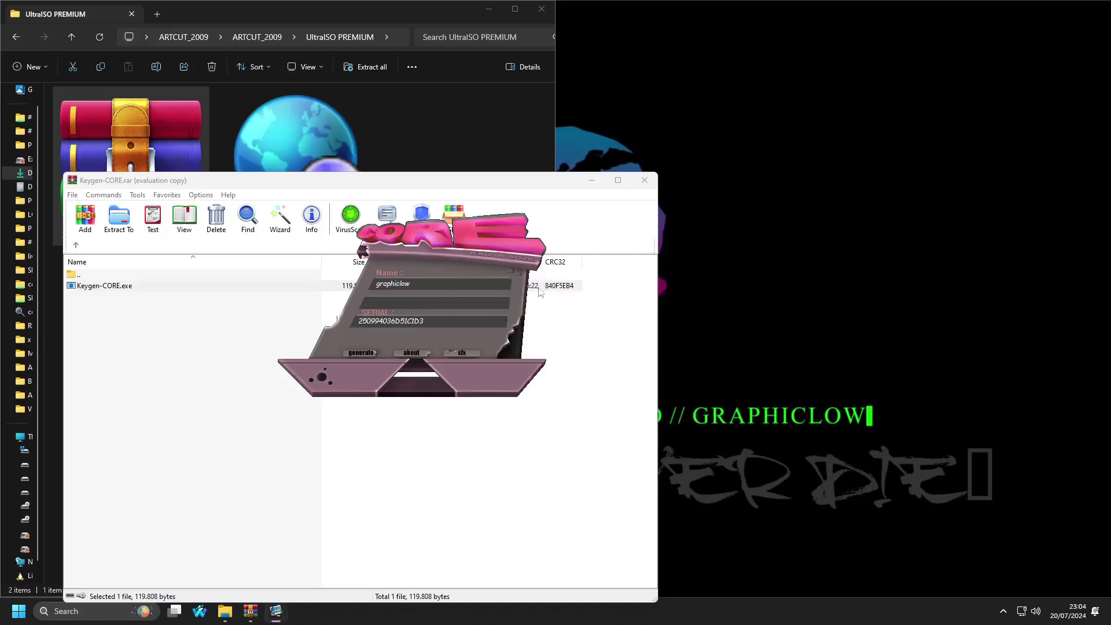
left_click(520, 273)
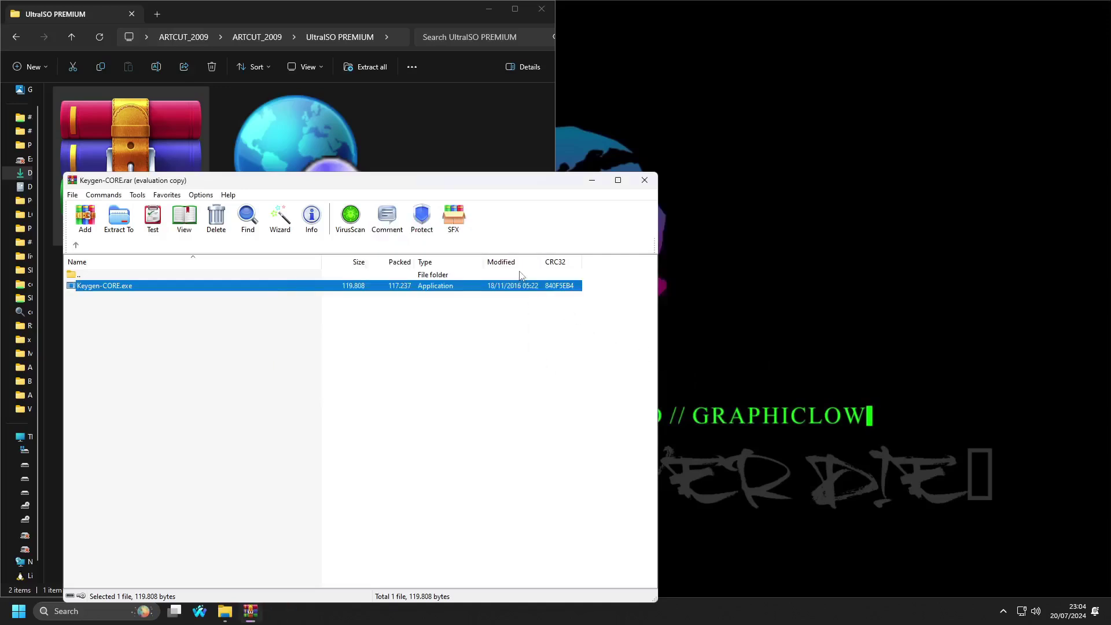
left_click(644, 180)
Search the installed apps for "ultra", launch UltraISO to check its registration, and close it.
key("super")
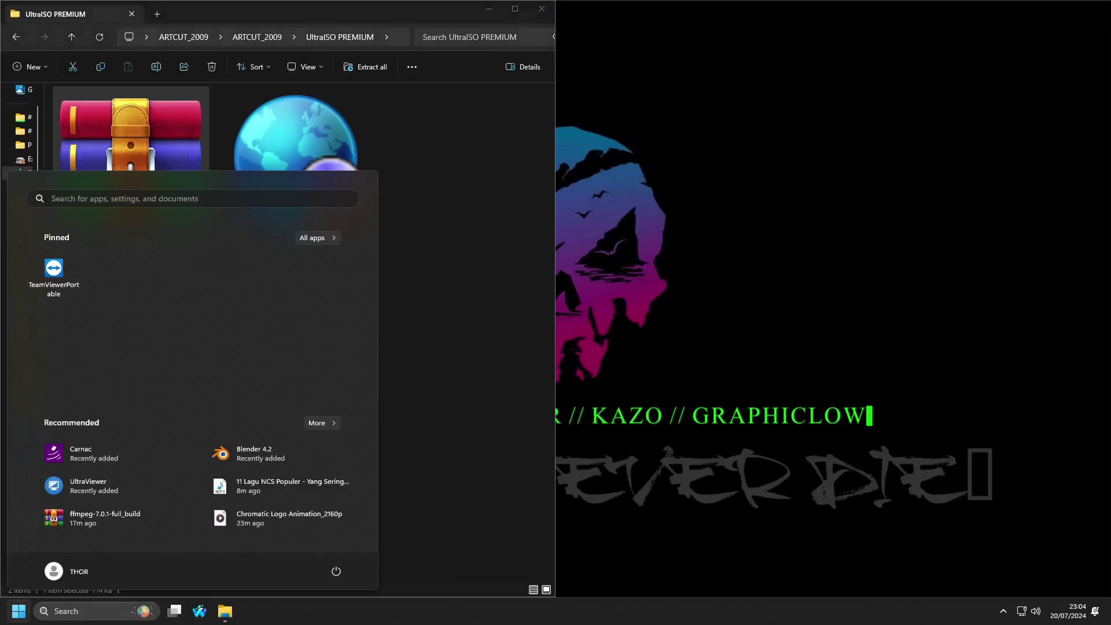
type("ul")
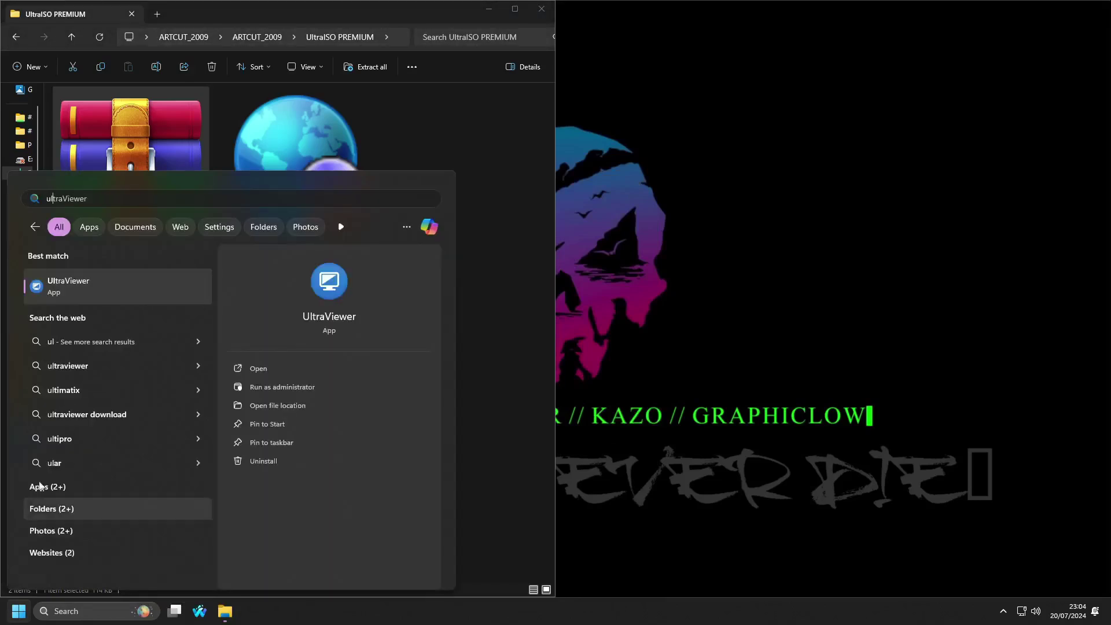
type("tra")
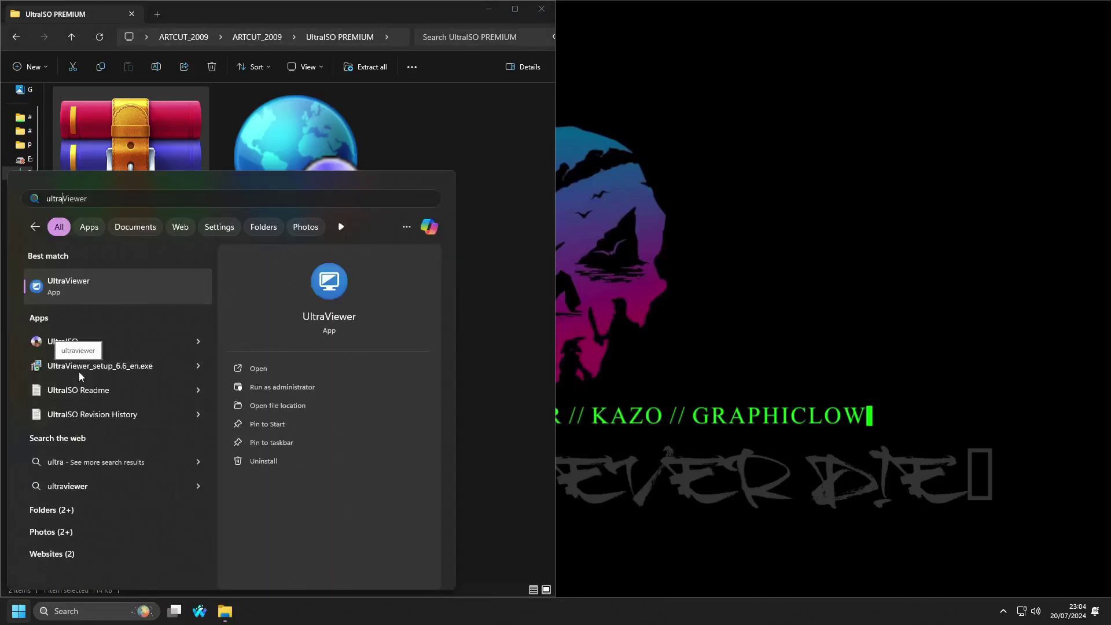
left_click(116, 345)
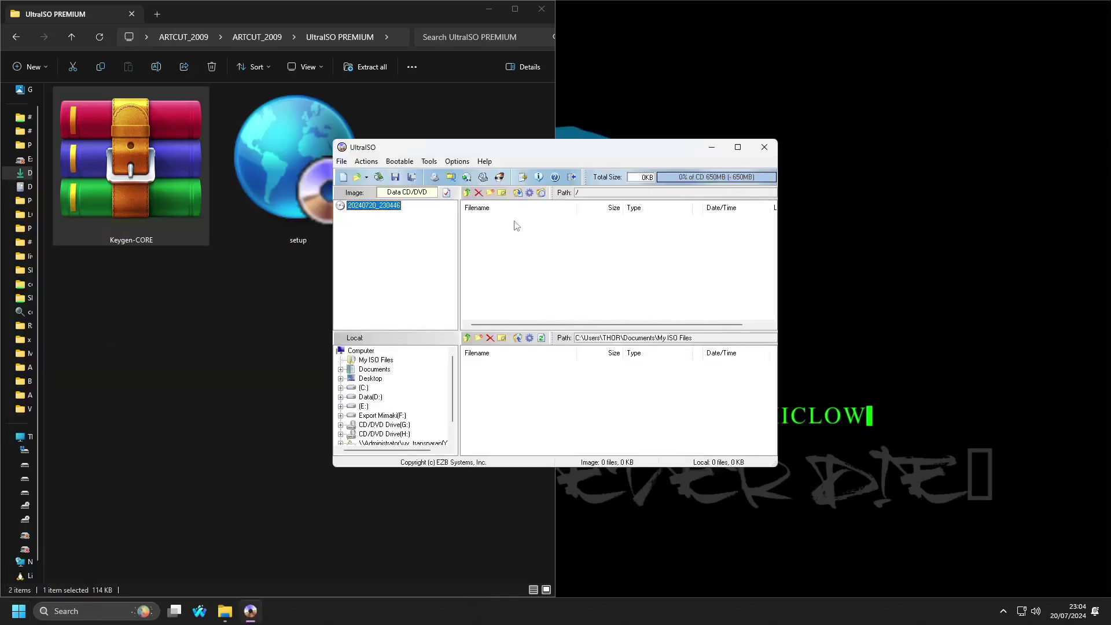
left_click(763, 148)
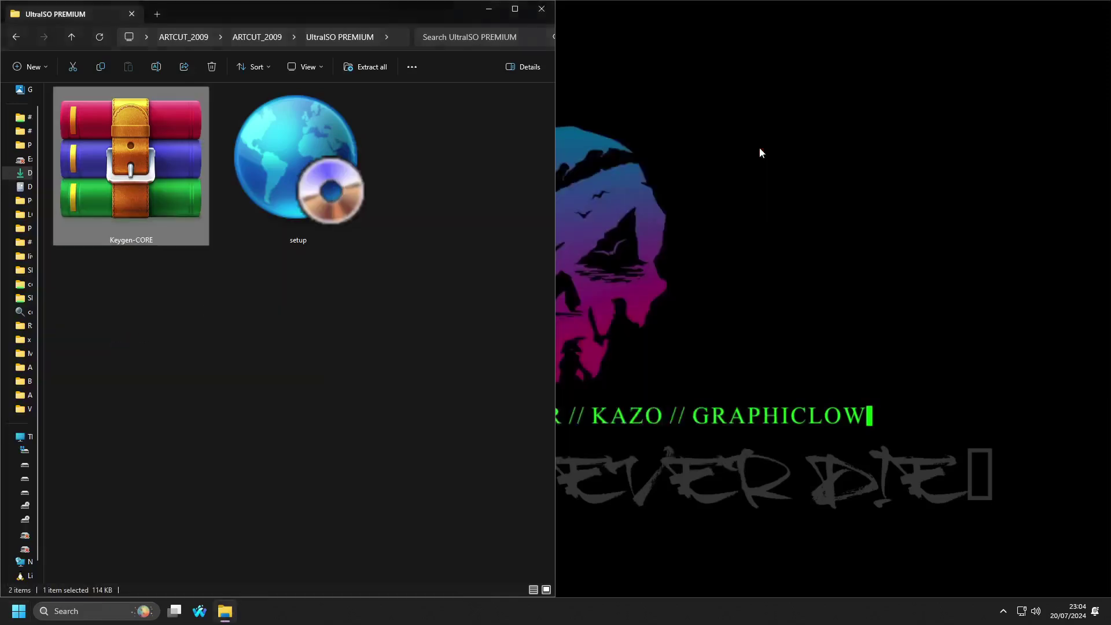
Open the CD 2 image from the ARTCUT_2009 folder in UltraISO and mount it on virtual drive H.
left_click(258, 37)
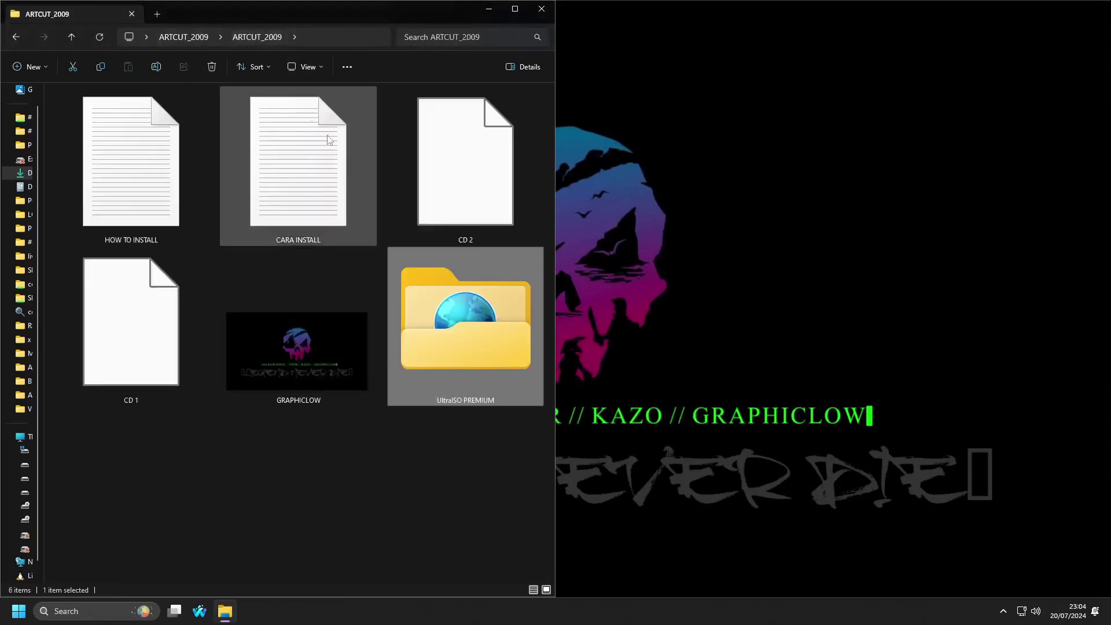
left_click(460, 208)
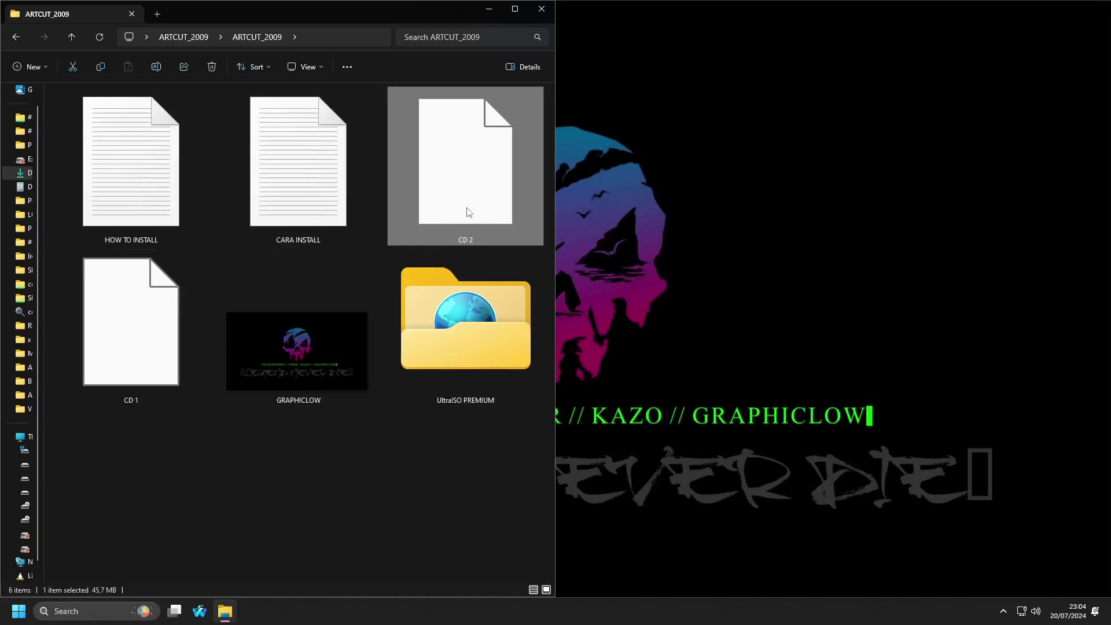
right_click(468, 208)
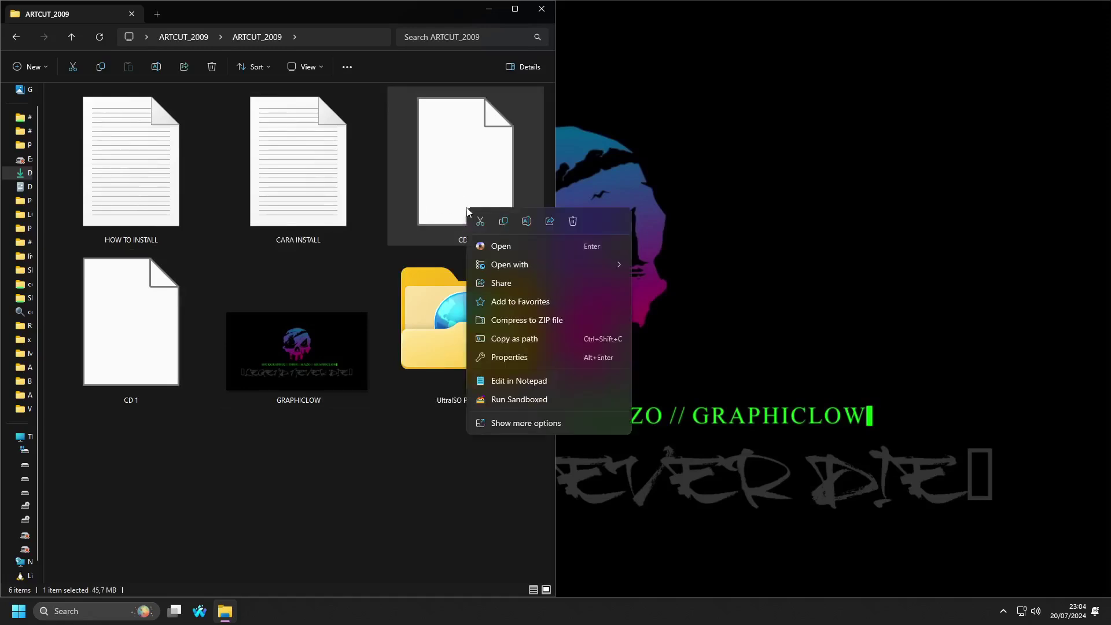
left_click(496, 250)
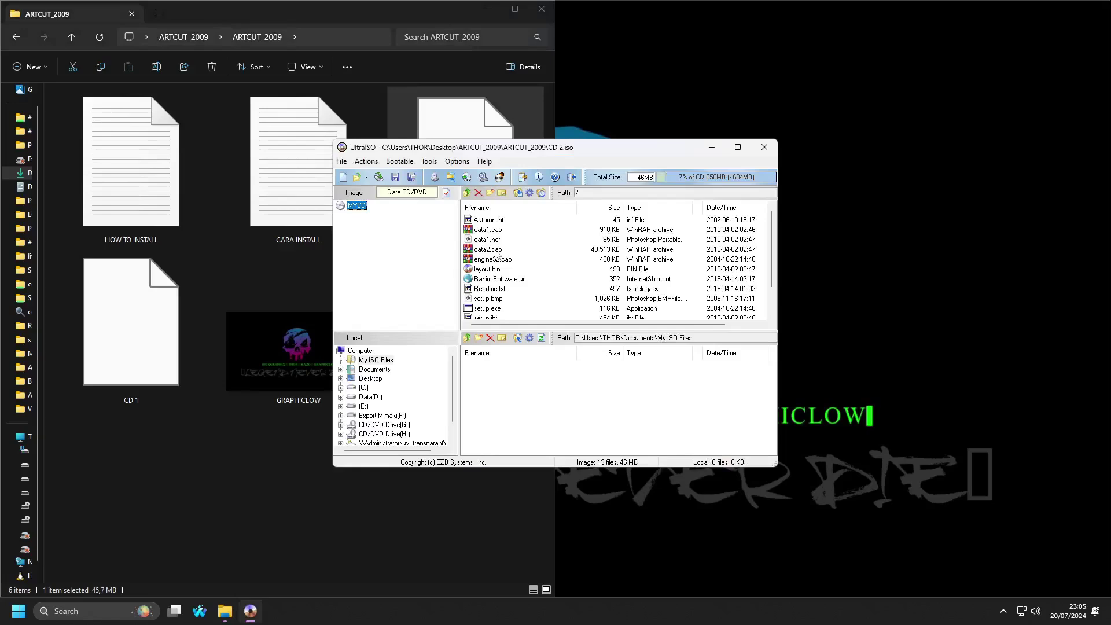
left_click(484, 178)
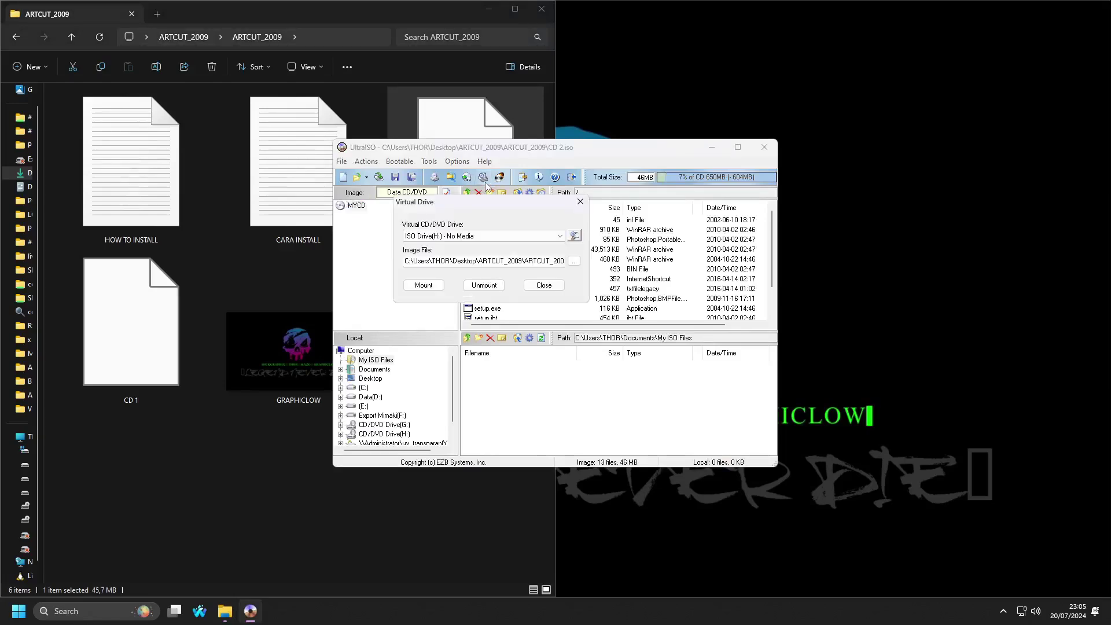
left_click(417, 289)
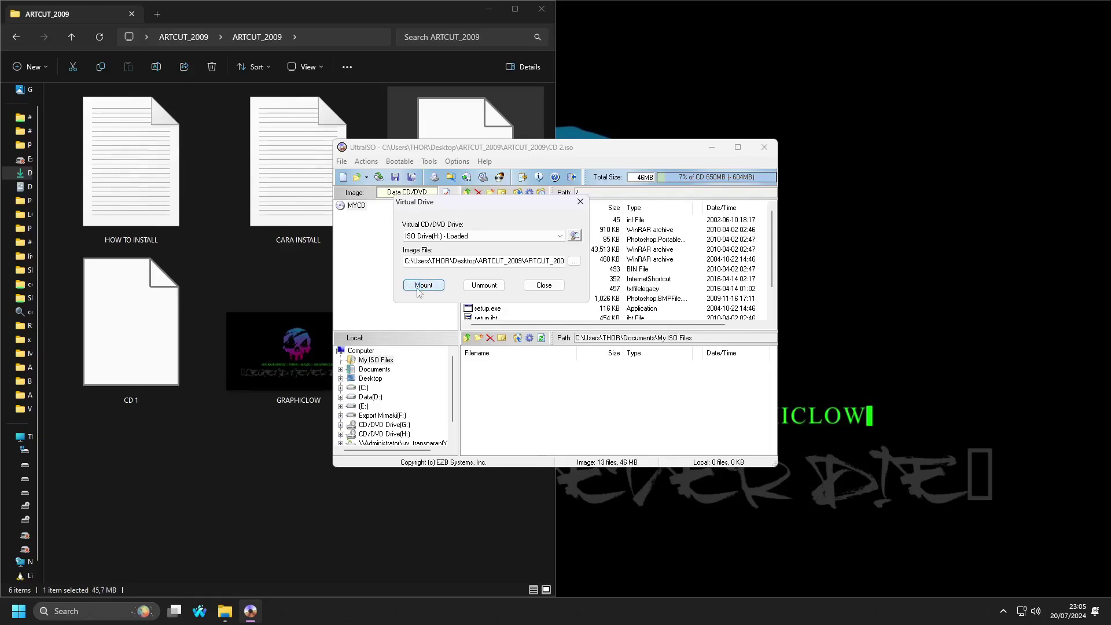
Open the mounted CD Drive (H:) in File Explorer and launch its setup program.
left_click(43, 450)
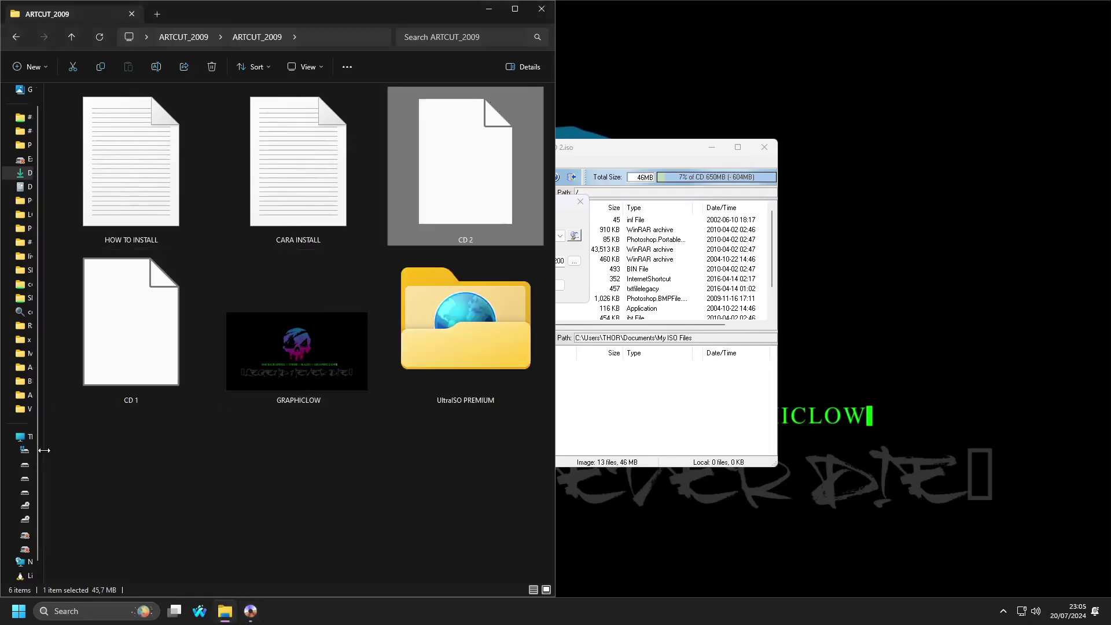
left_click(35, 507)
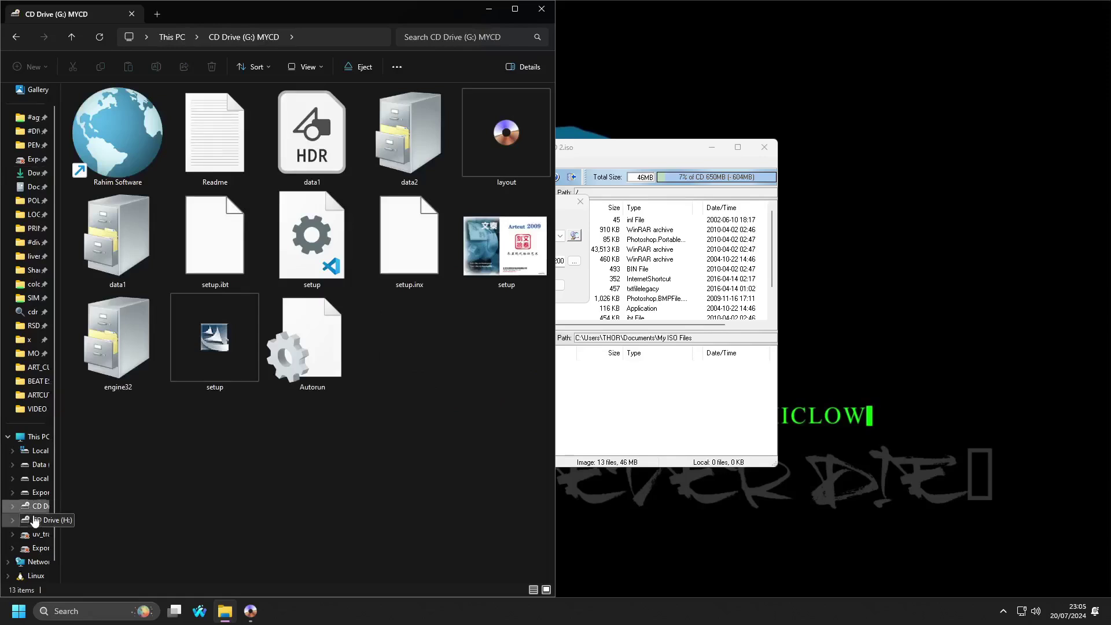
left_click(37, 520)
scroll(183, 463, "down", 2, "ctrl")
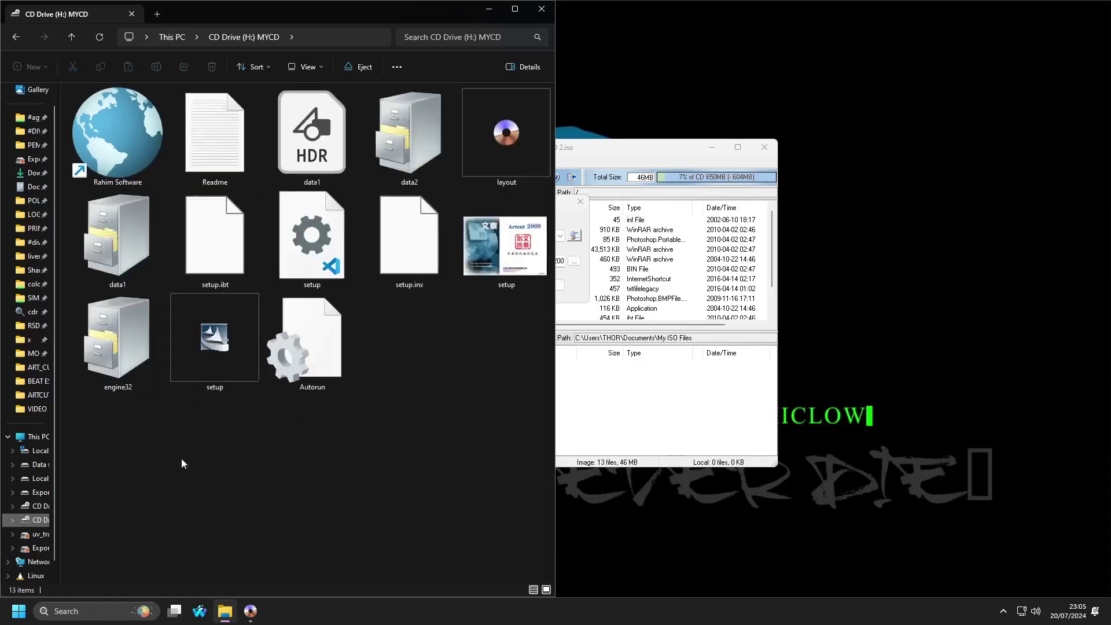
left_click(226, 374)
double_click(238, 341)
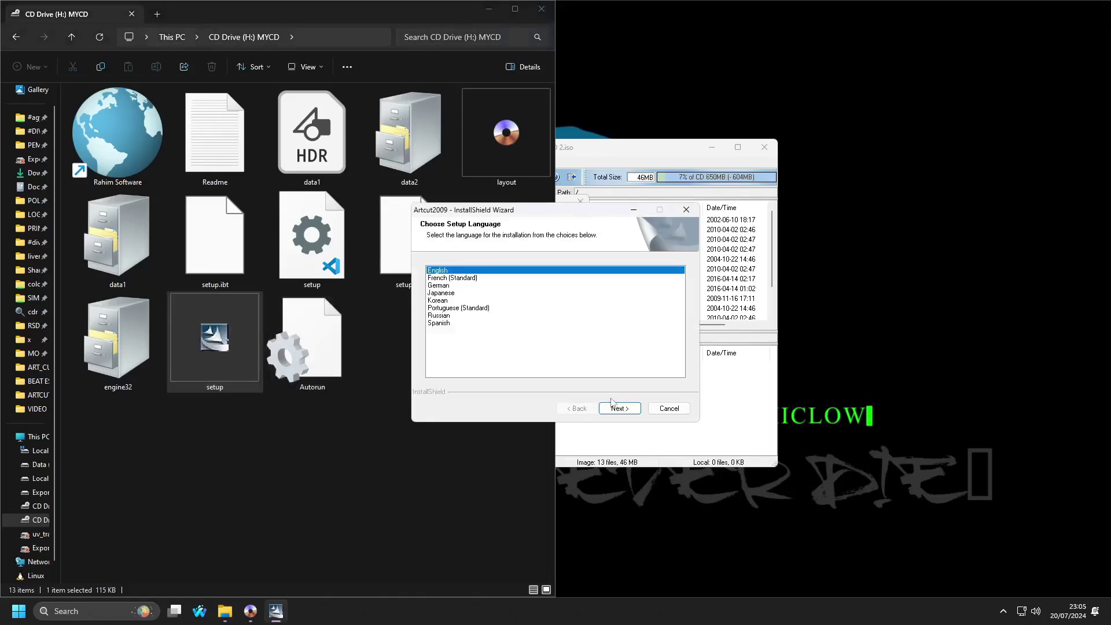
Install Artcut2009 with English as the setup language and the Typical setup type, and finish the wizard.
left_click(625, 409)
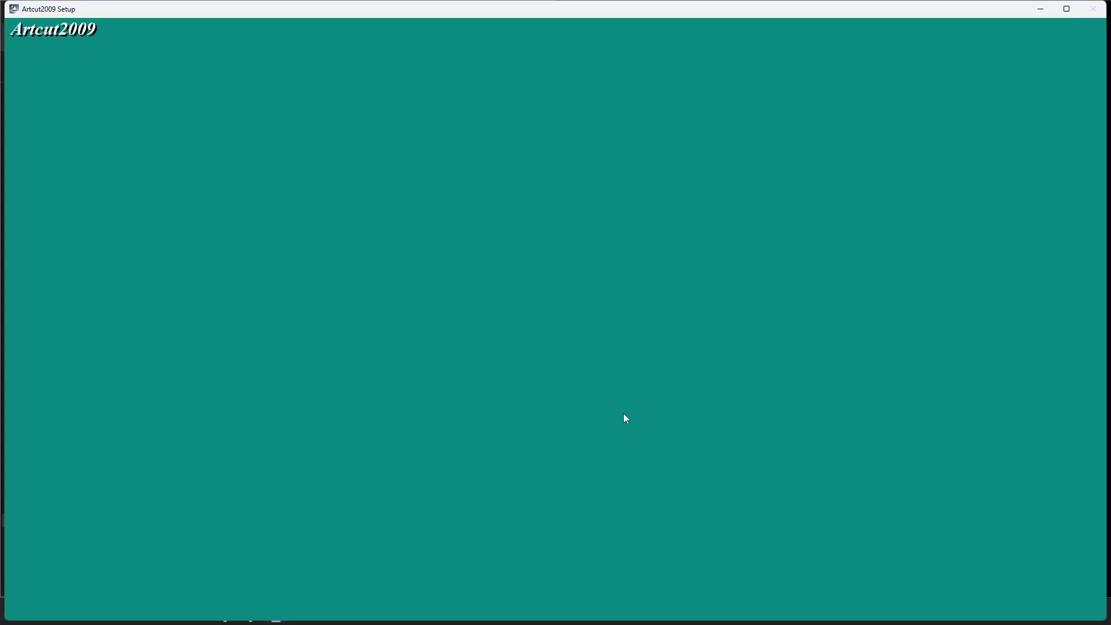
left_click(620, 409)
left_click(624, 413)
left_click(625, 413)
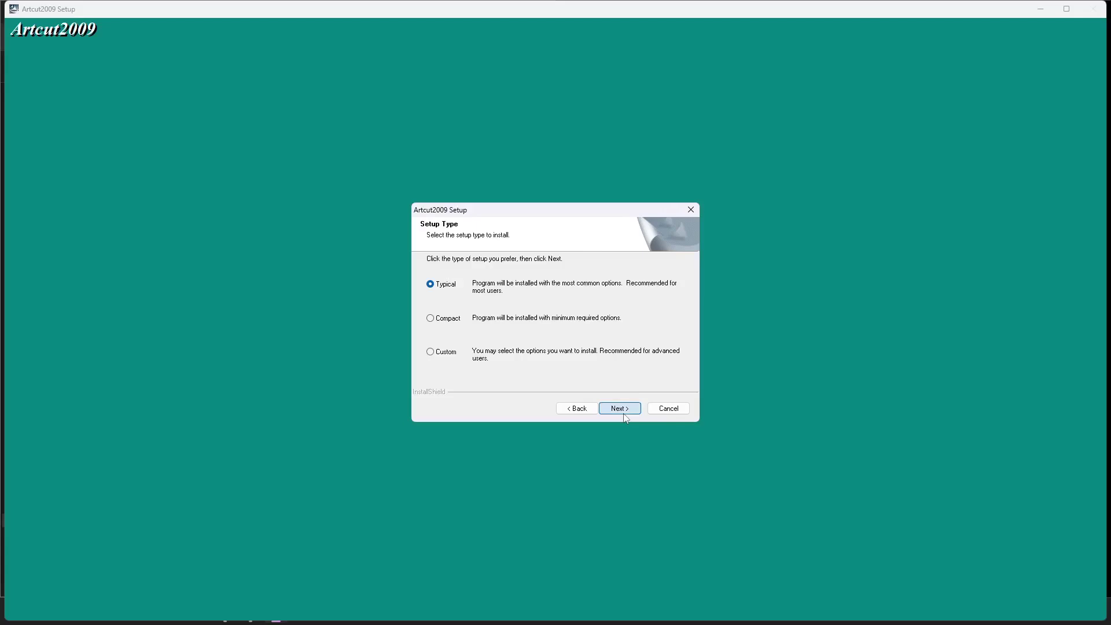
left_click(625, 413)
left_click(625, 414)
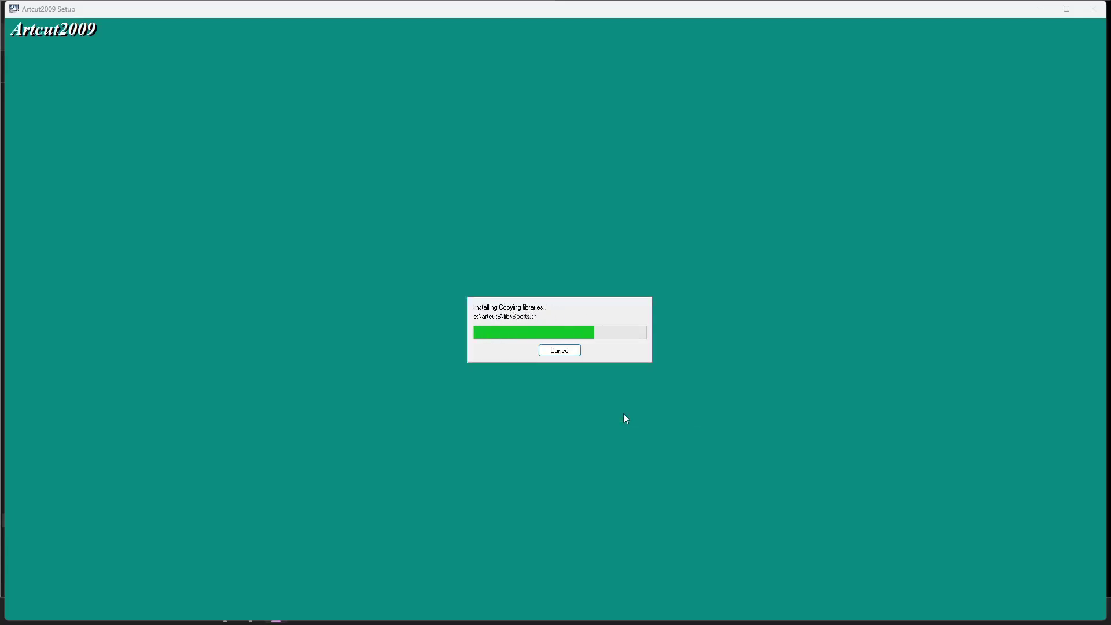
left_click(624, 412)
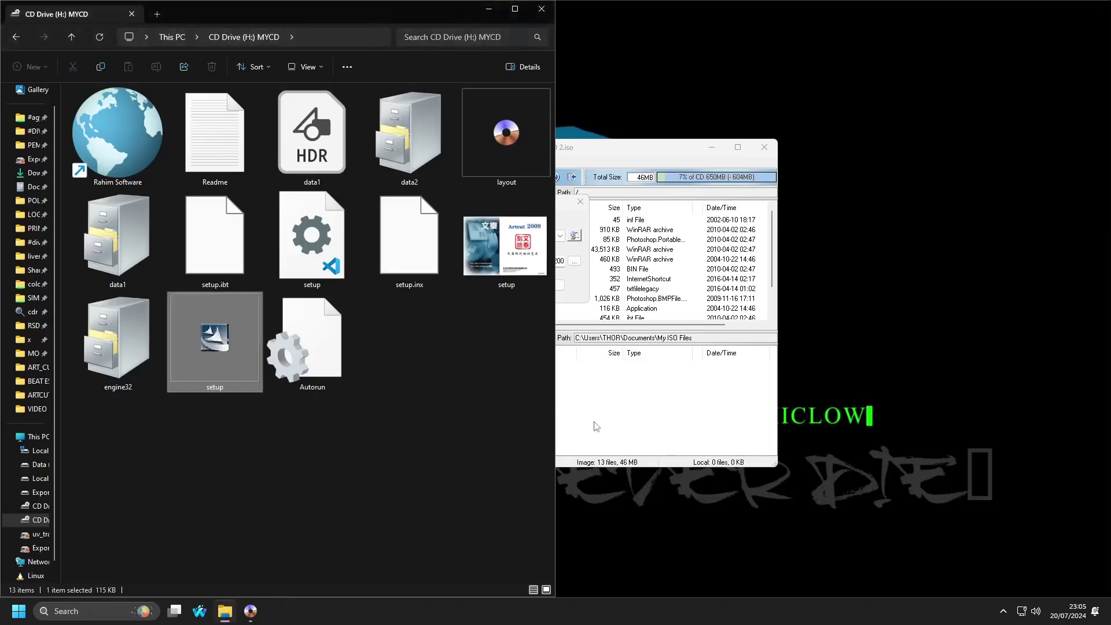
Find Artcut2009 among the installed apps, run it as administrator, and create a user-defined portrait page of 8.189 by 11.6142 inches.
left_click(19, 613)
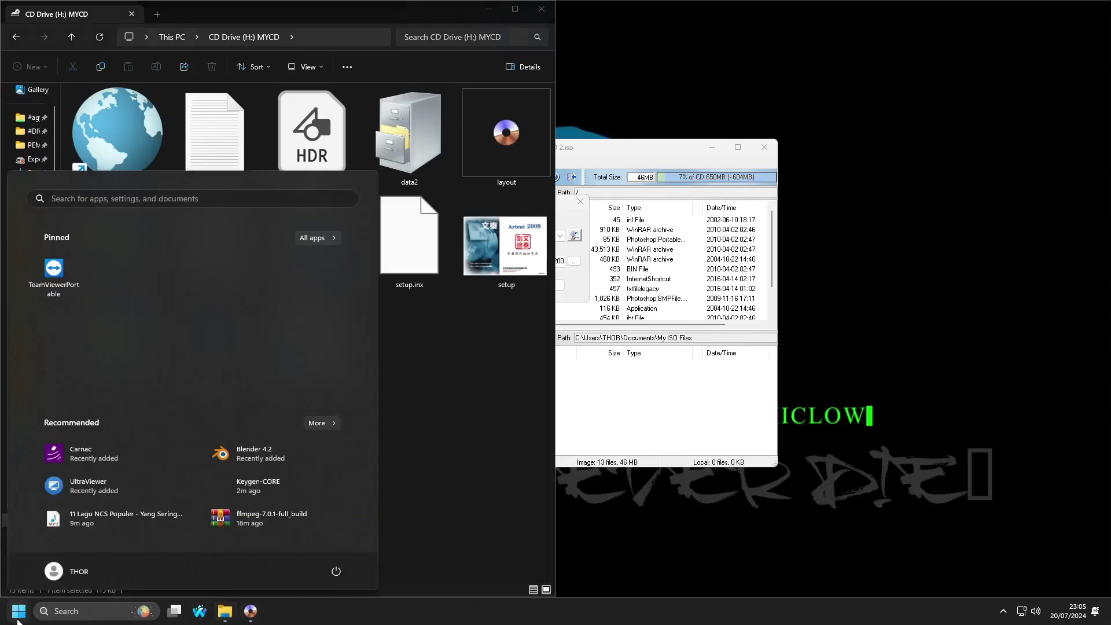
type("artcut2009")
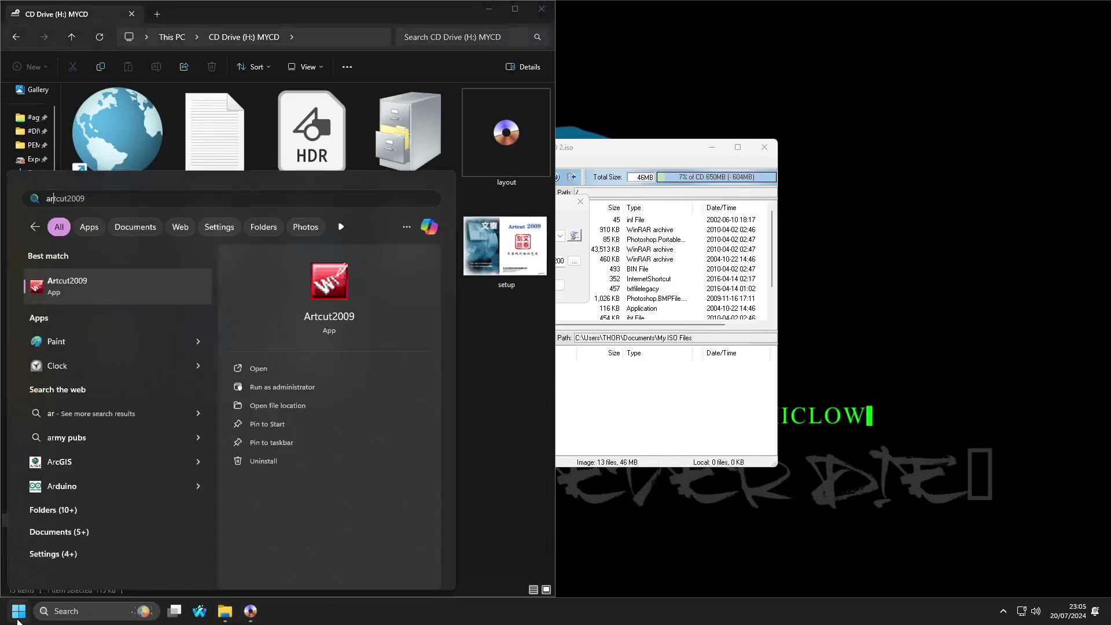
left_click(336, 391)
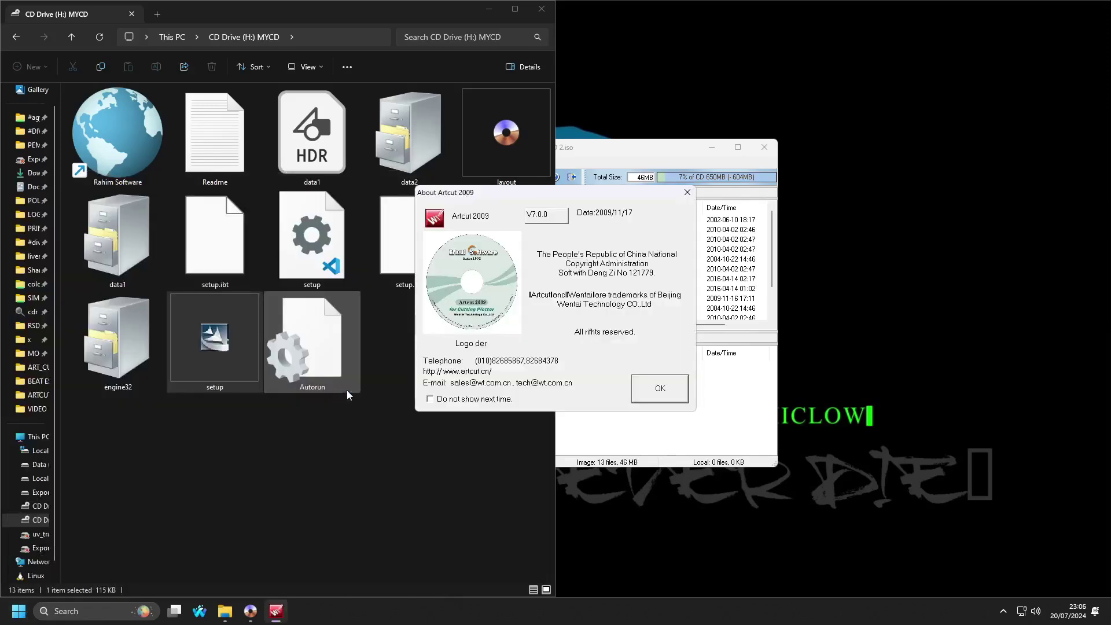
left_click(659, 391)
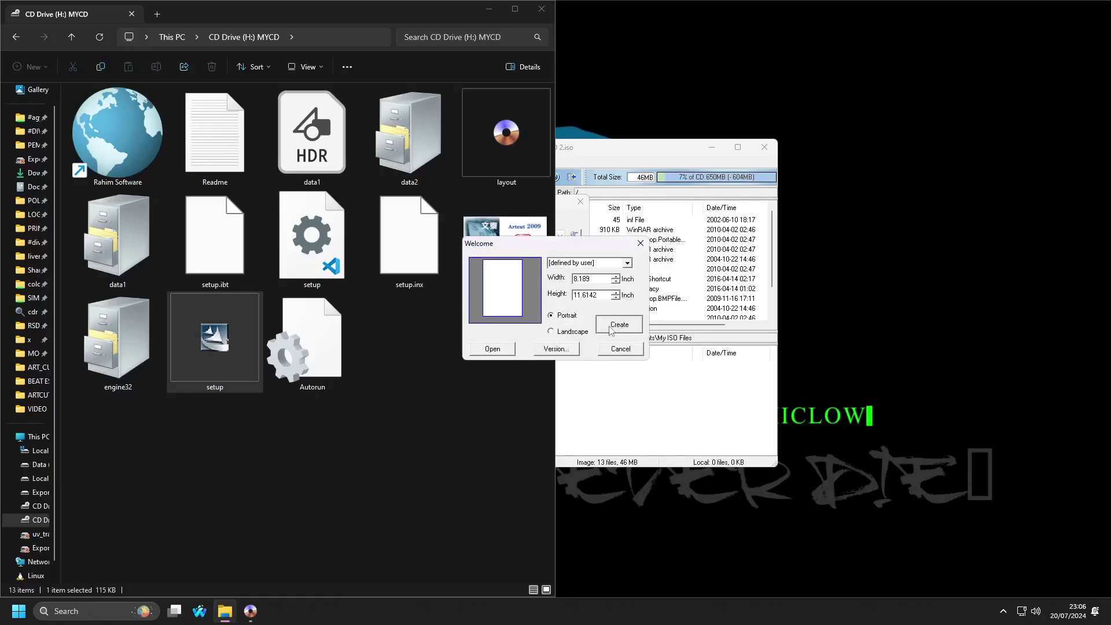
left_click(627, 328)
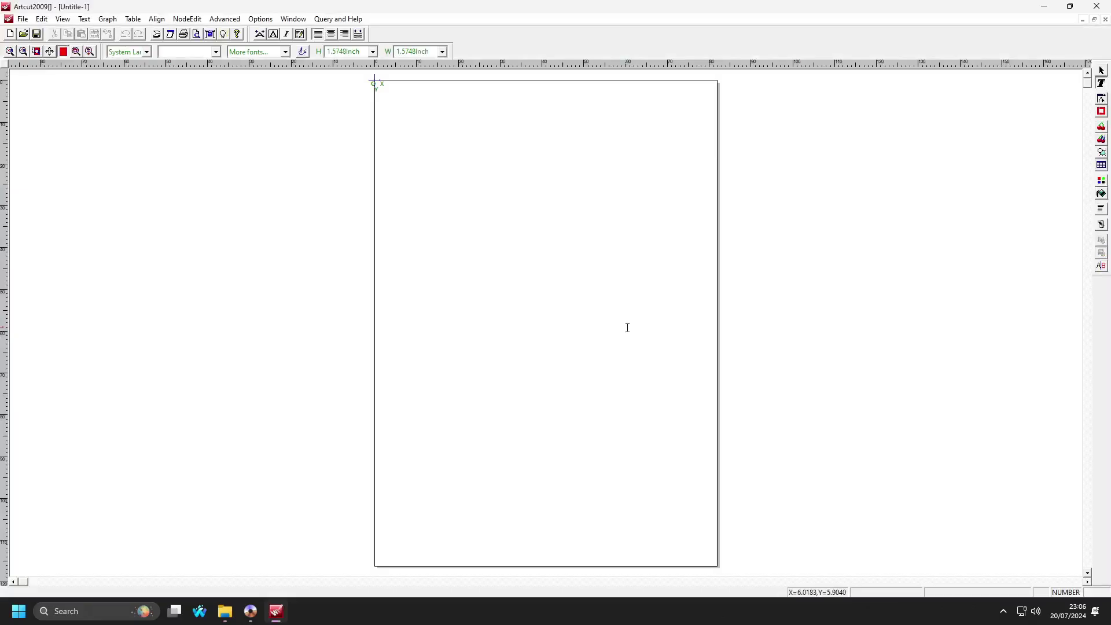
Write the text "if you have" on the blank Artcut page.
left_click(627, 328)
type("if")
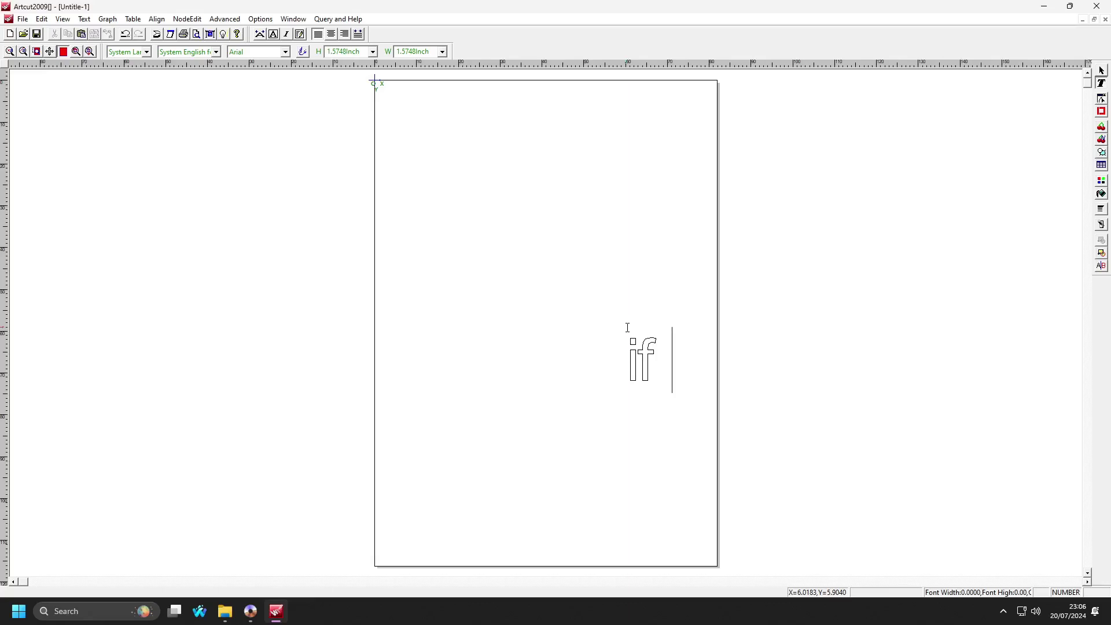
type("you have")
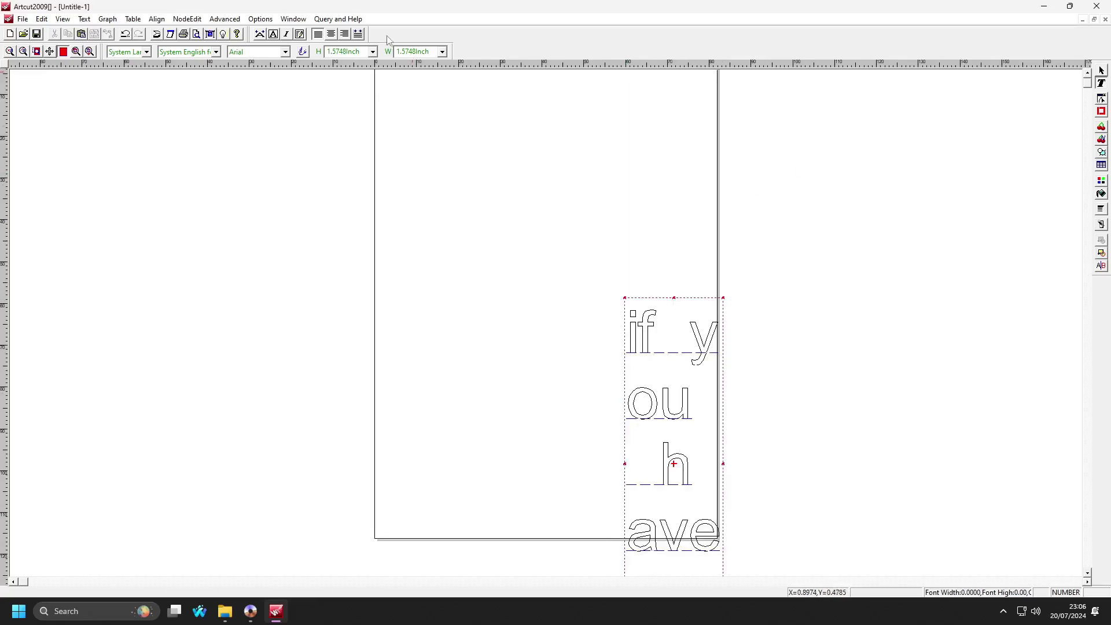
Open a new blank note in Notepad and write "if you have problem when installing it.".
left_click(2, 622)
type("otepad")
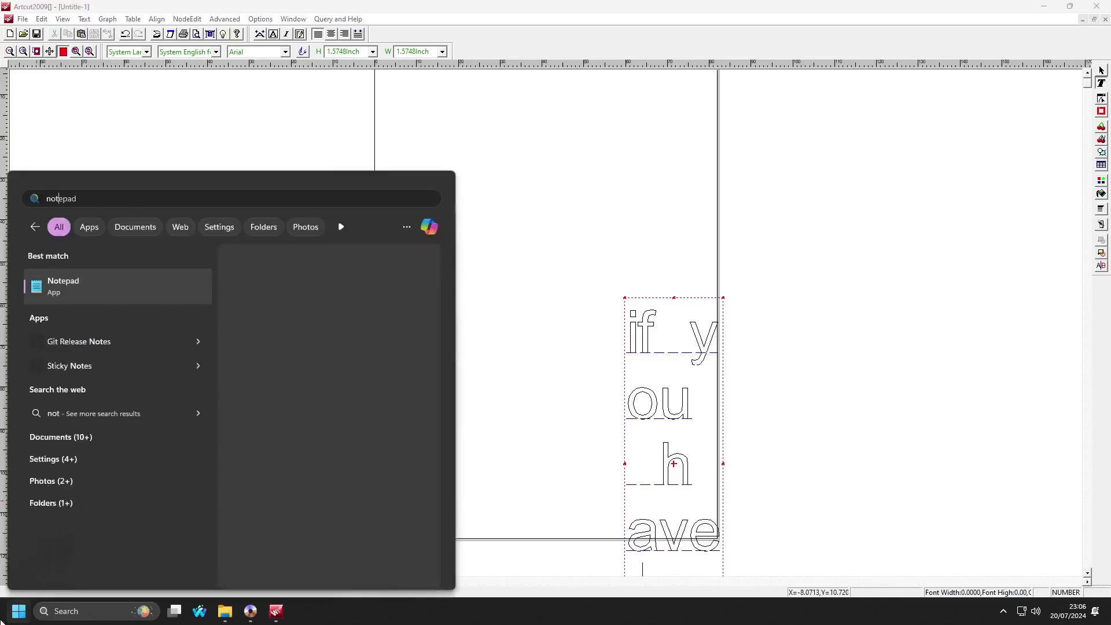
key("Return")
key("ctrl+n")
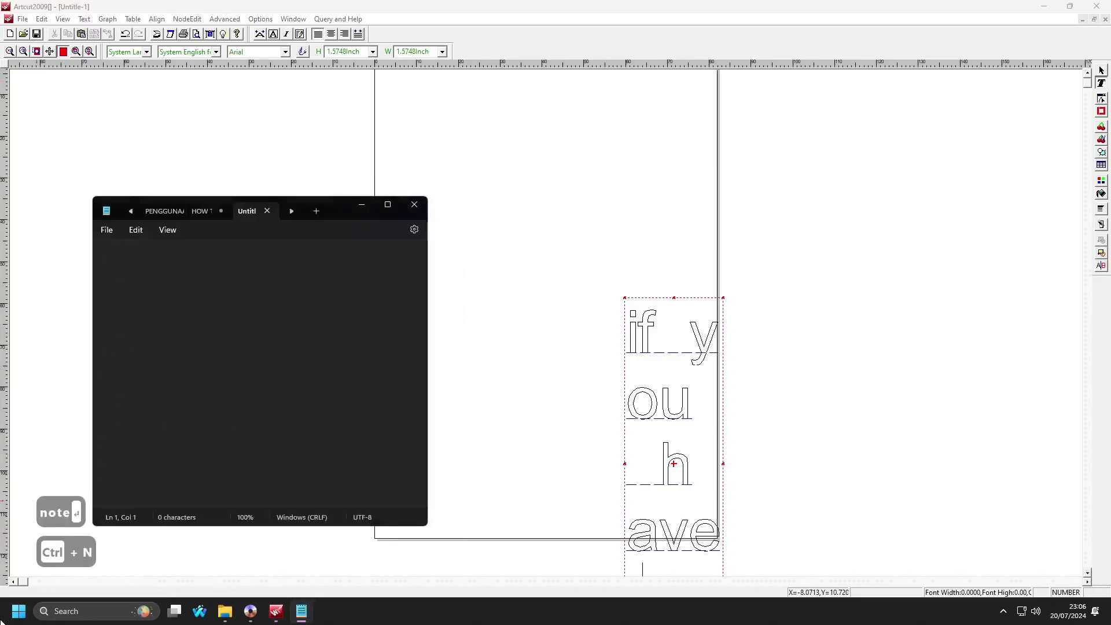
type("if you have prob")
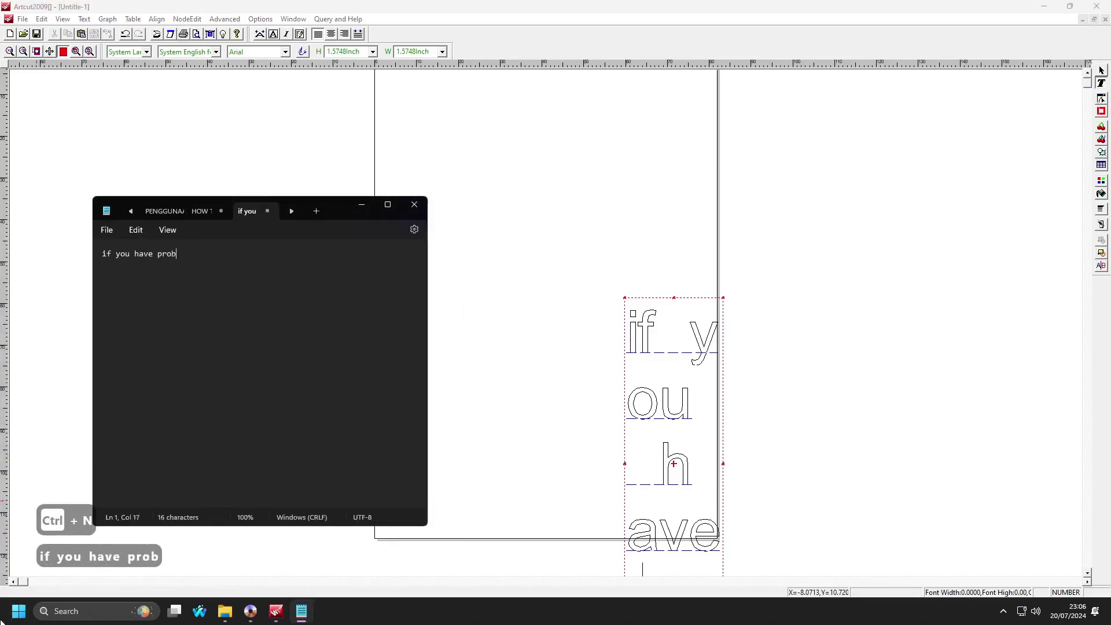
type("lem when installing")
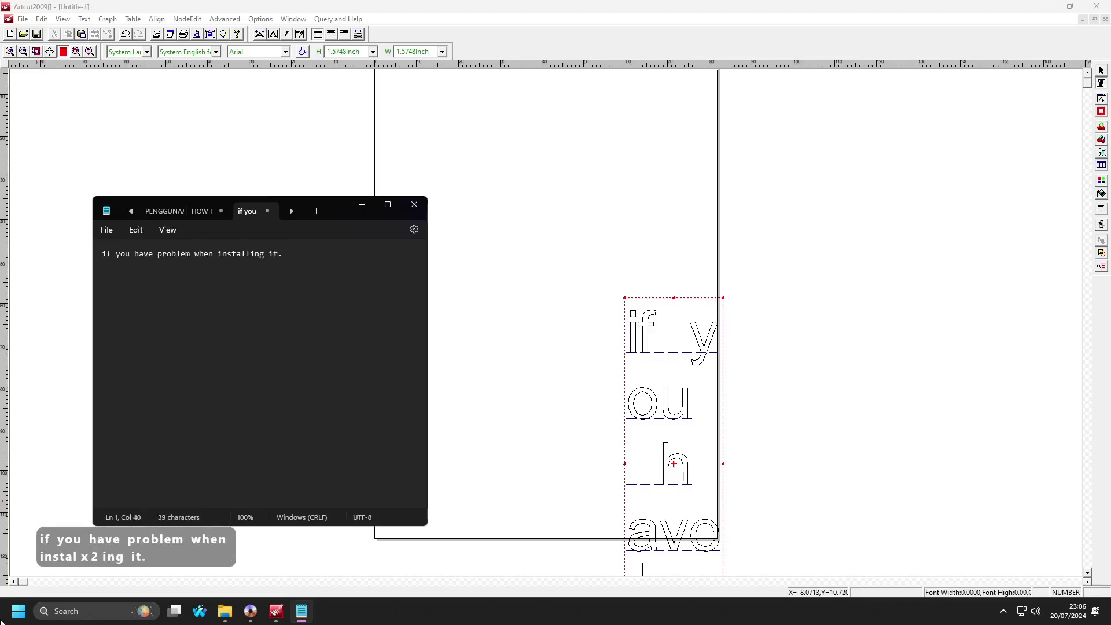
type(" it.")
Add a second line to the note reading "just right click and CD 1 and mount it.".
key("Return")
type("just ")
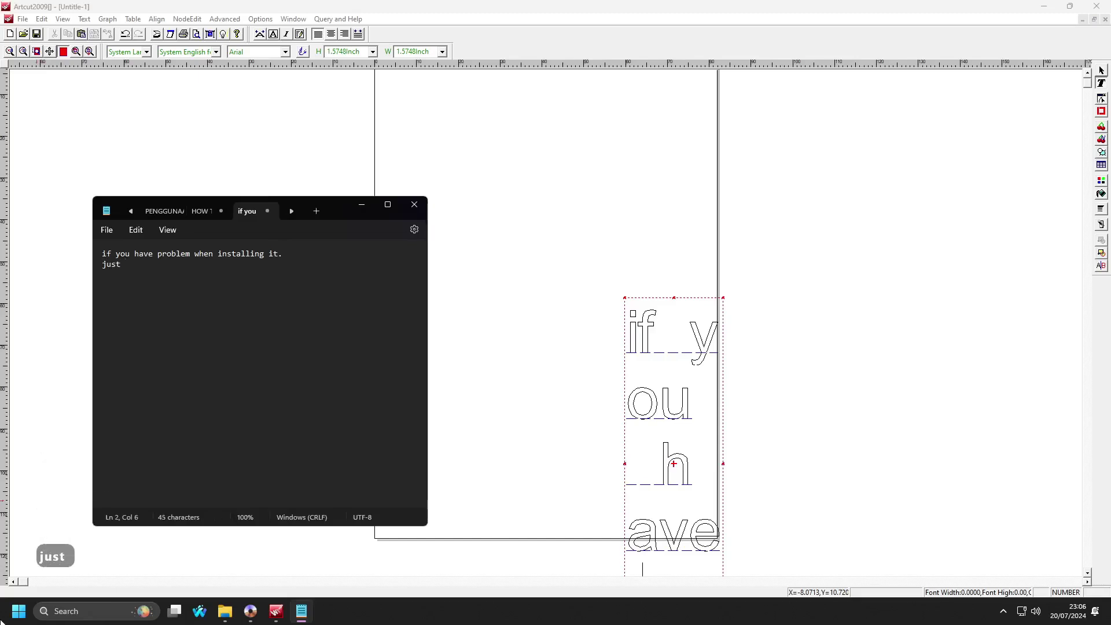
type("ri")
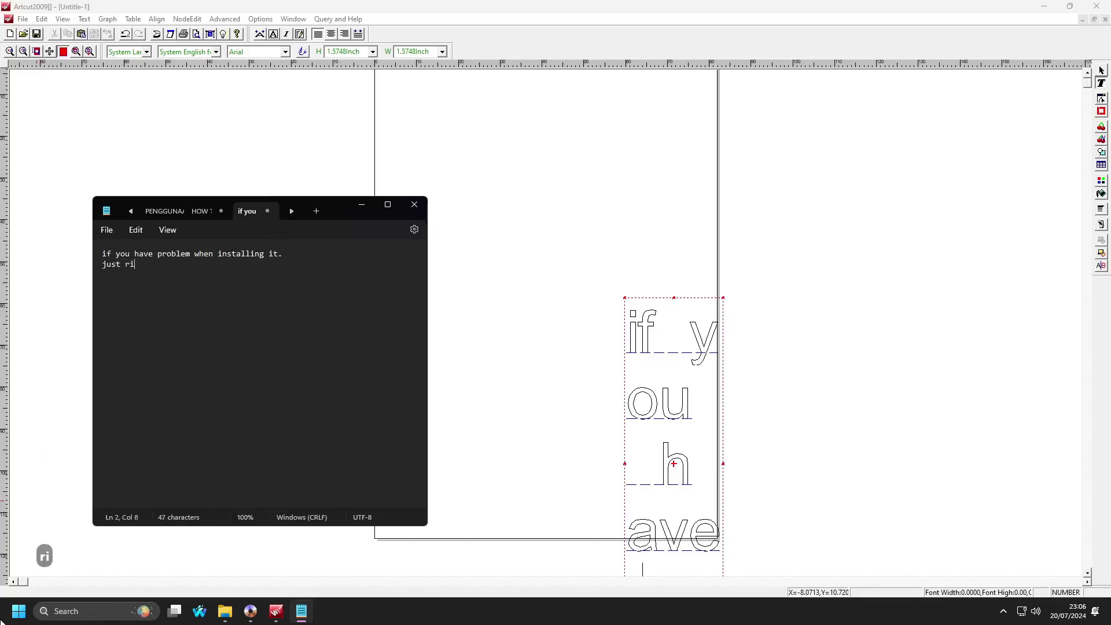
type("ght click and ")
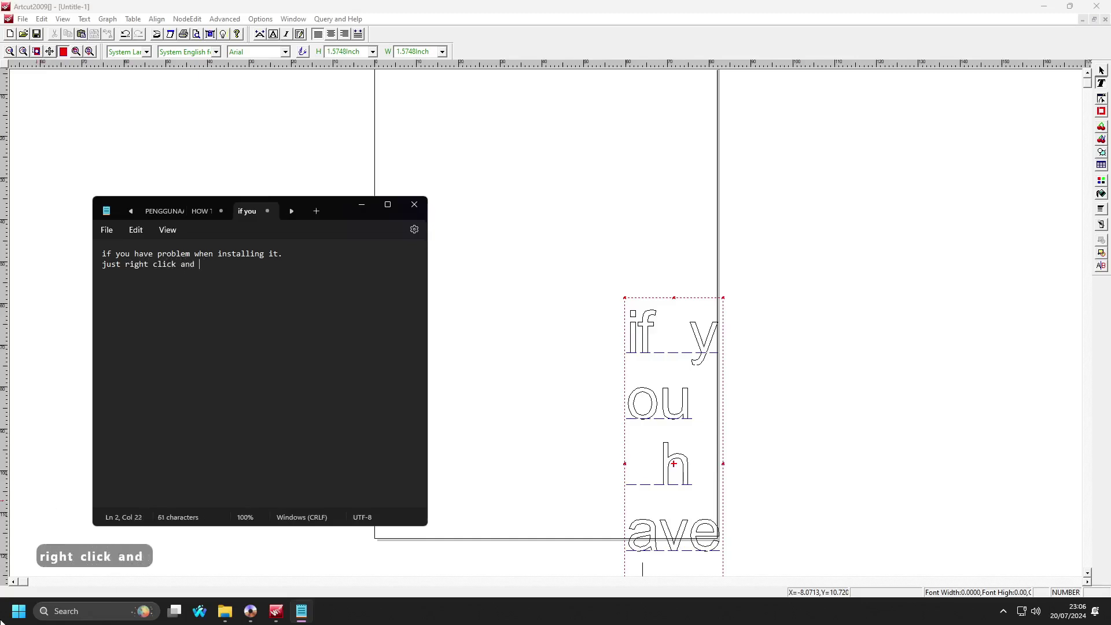
type("CD 1")
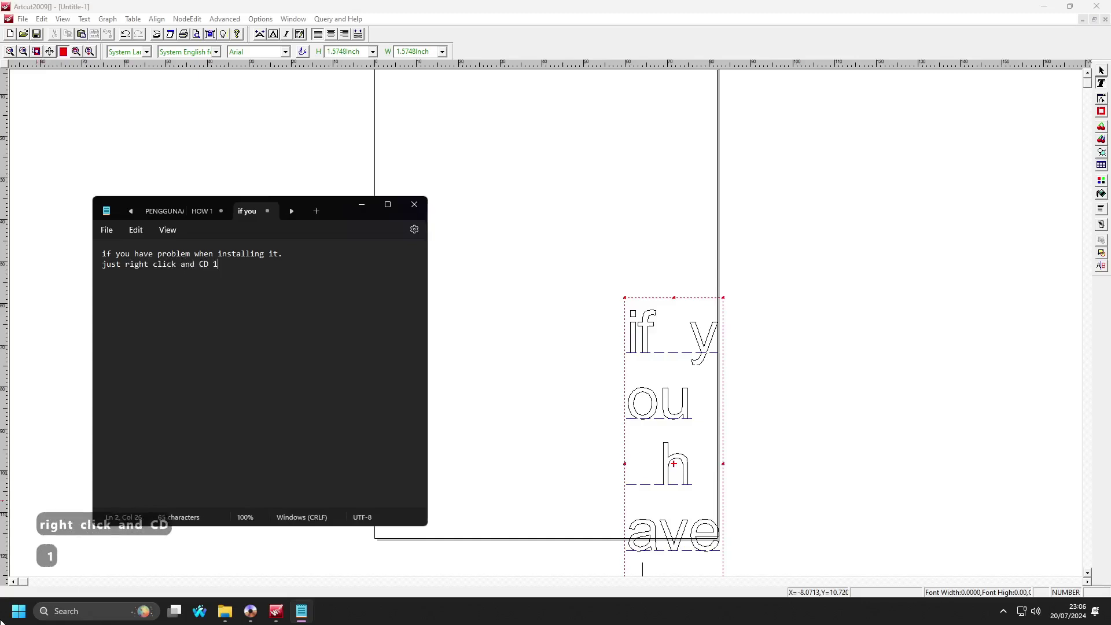
type(" an")
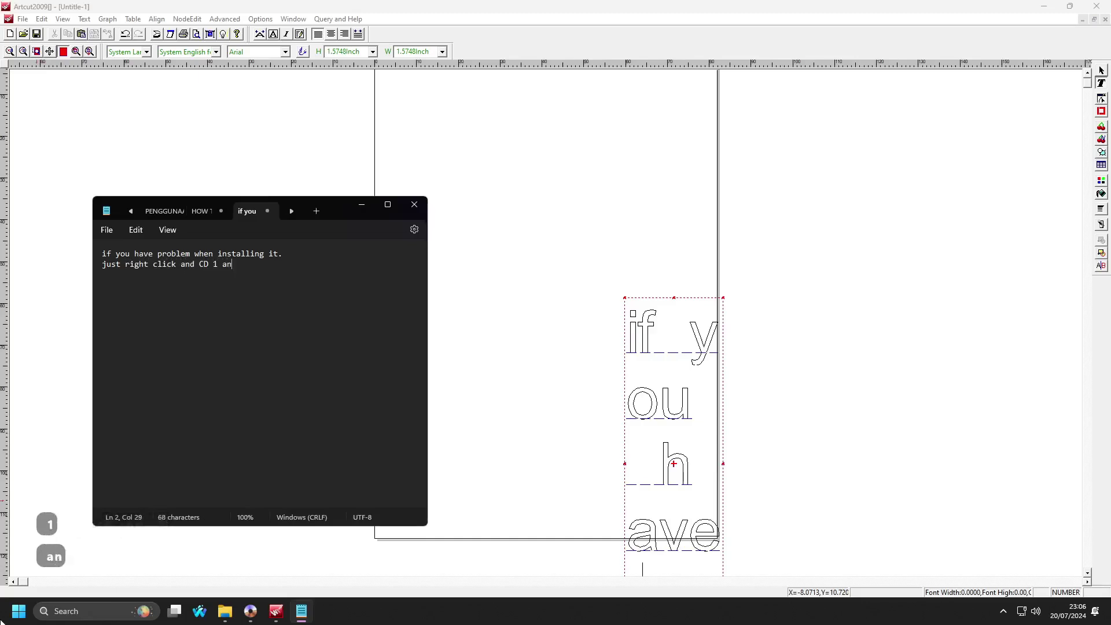
type("d mount it.")
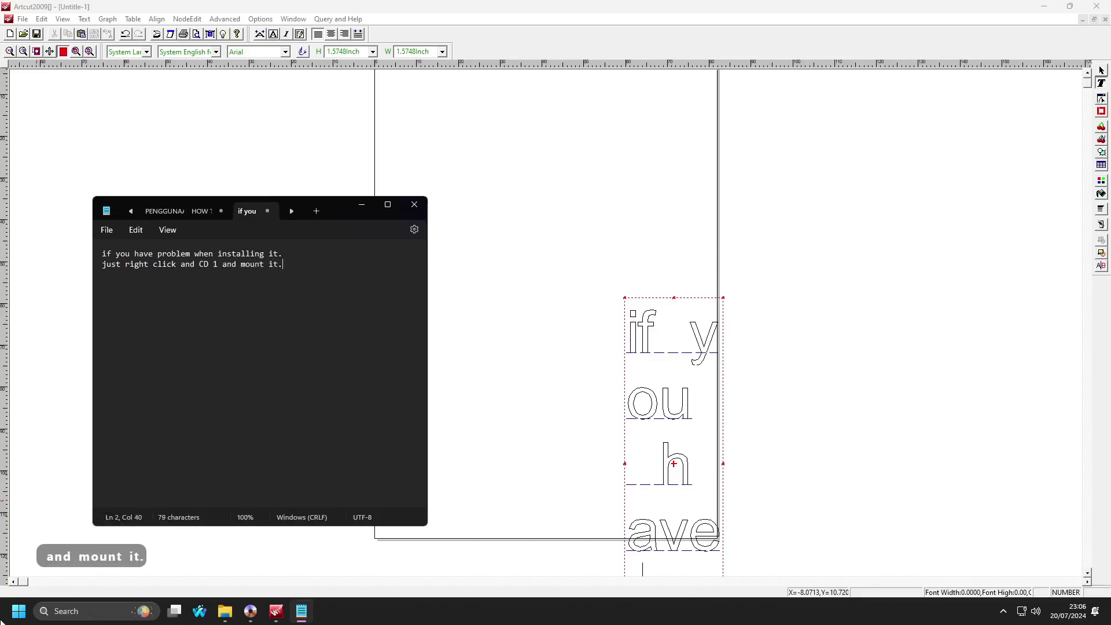
Add a third line reading "and try install again" to the note, and close the Artcut window.
key("Return")
type("and ")
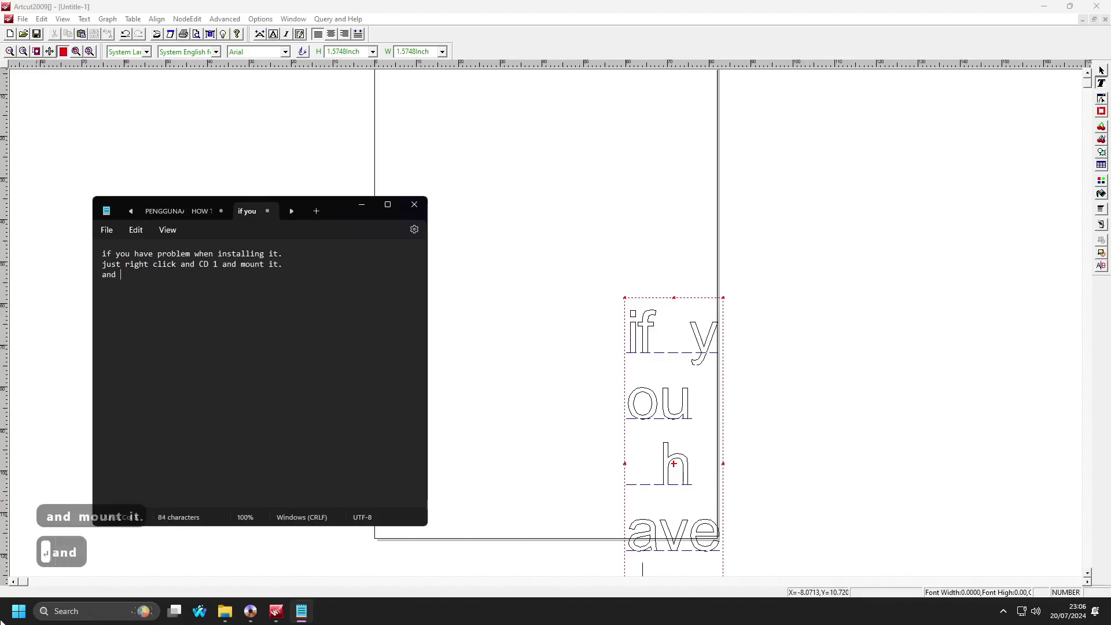
type("try instal")
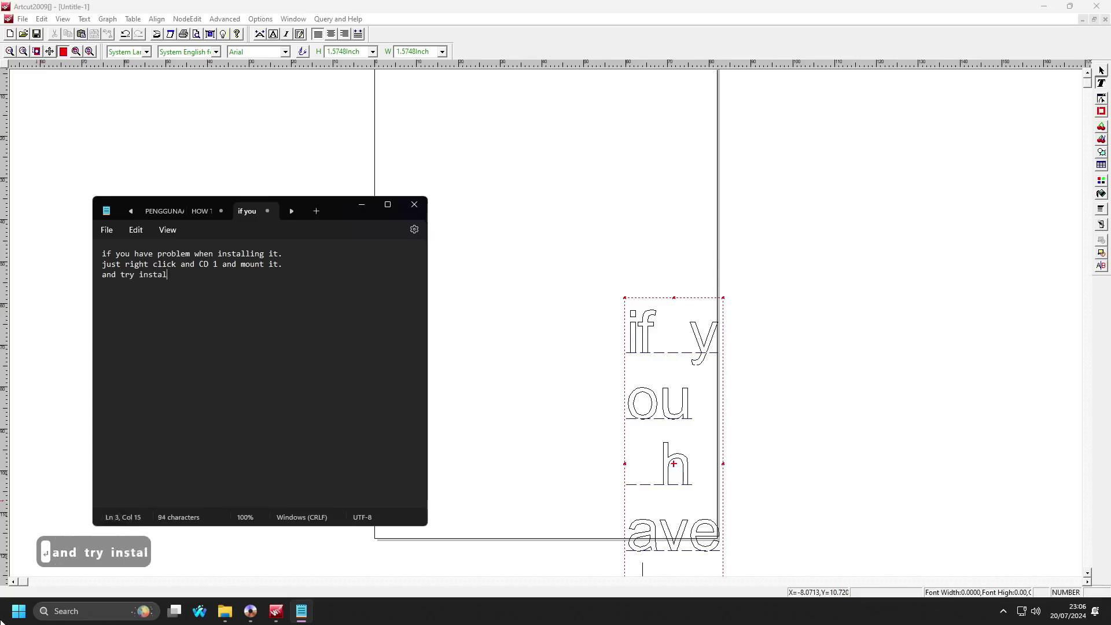
type("l again")
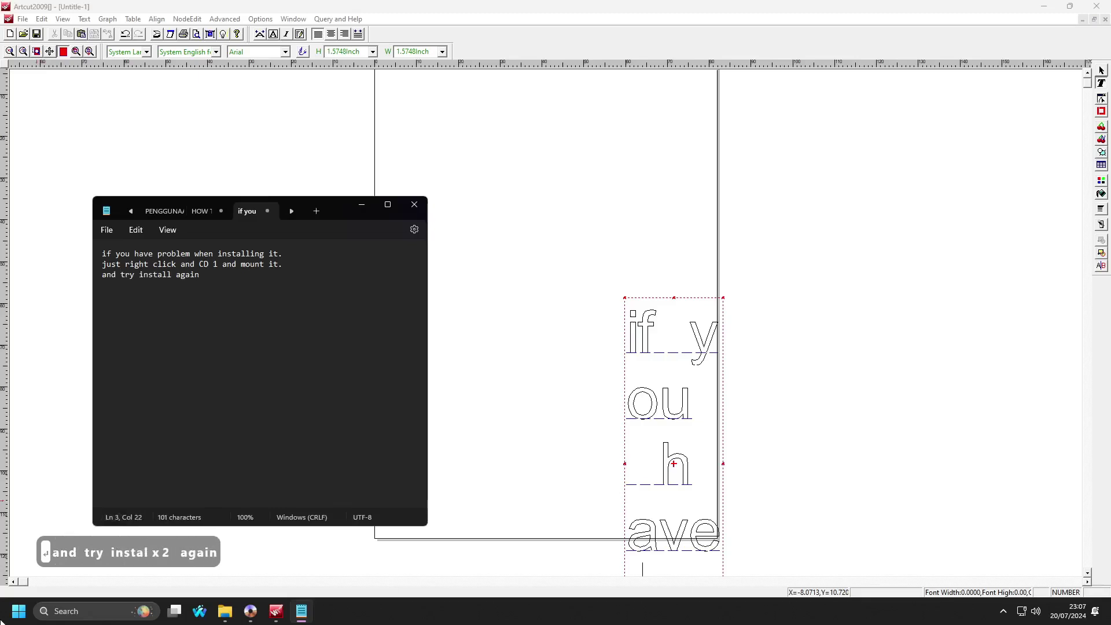
left_click(1095, 5)
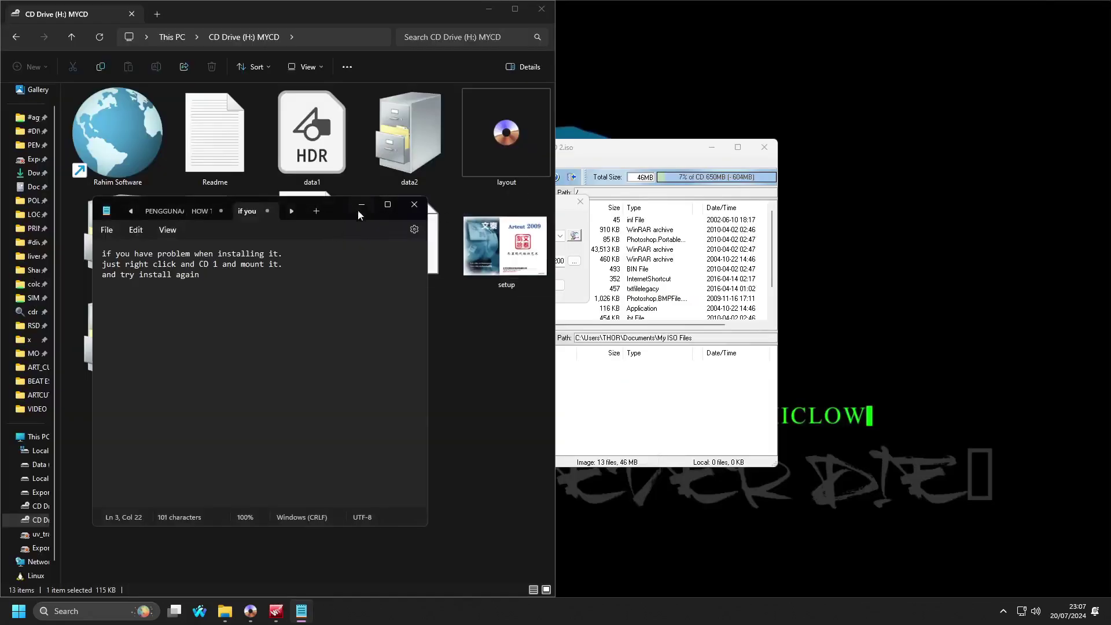
Minimize the note, return to the ARTCUT_2009 folder and open the CD 1 image in UltraISO.
left_click(362, 205)
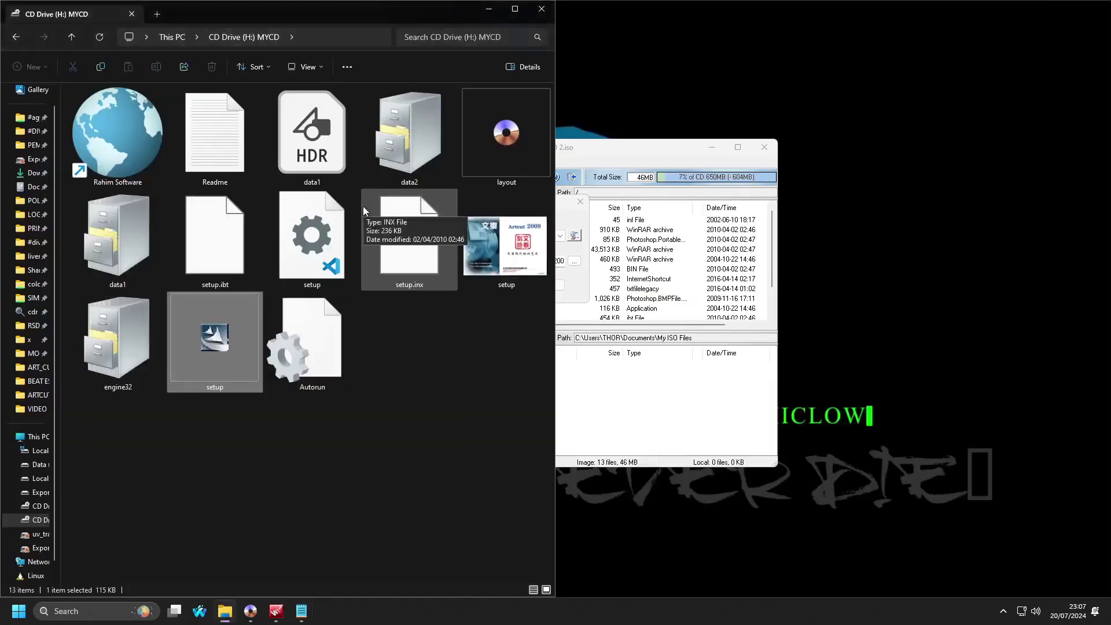
left_click(15, 39)
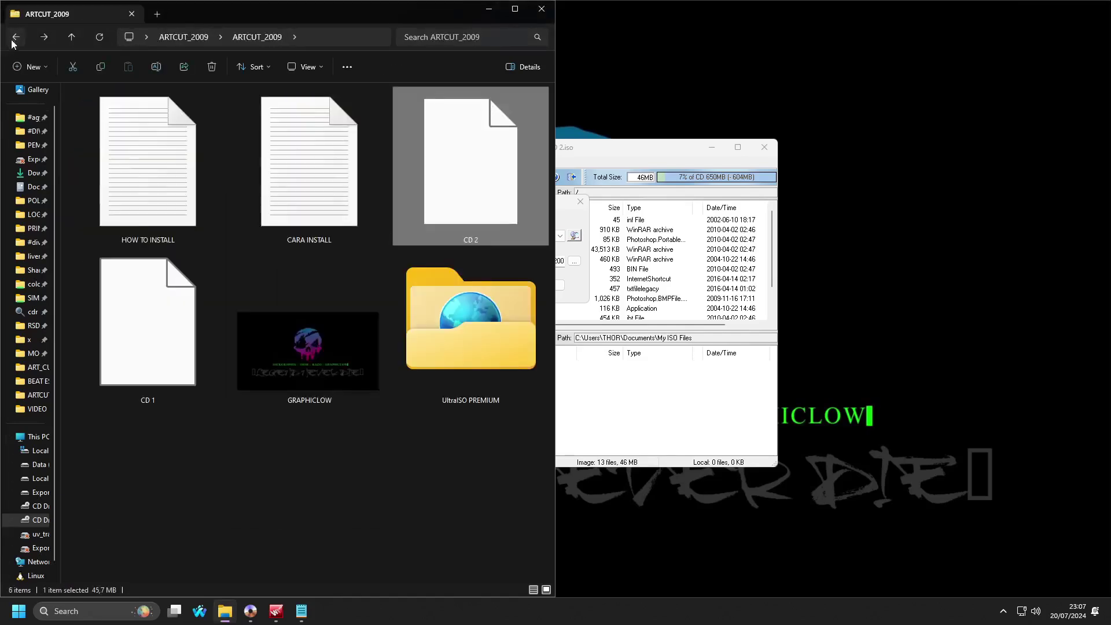
left_click(149, 332)
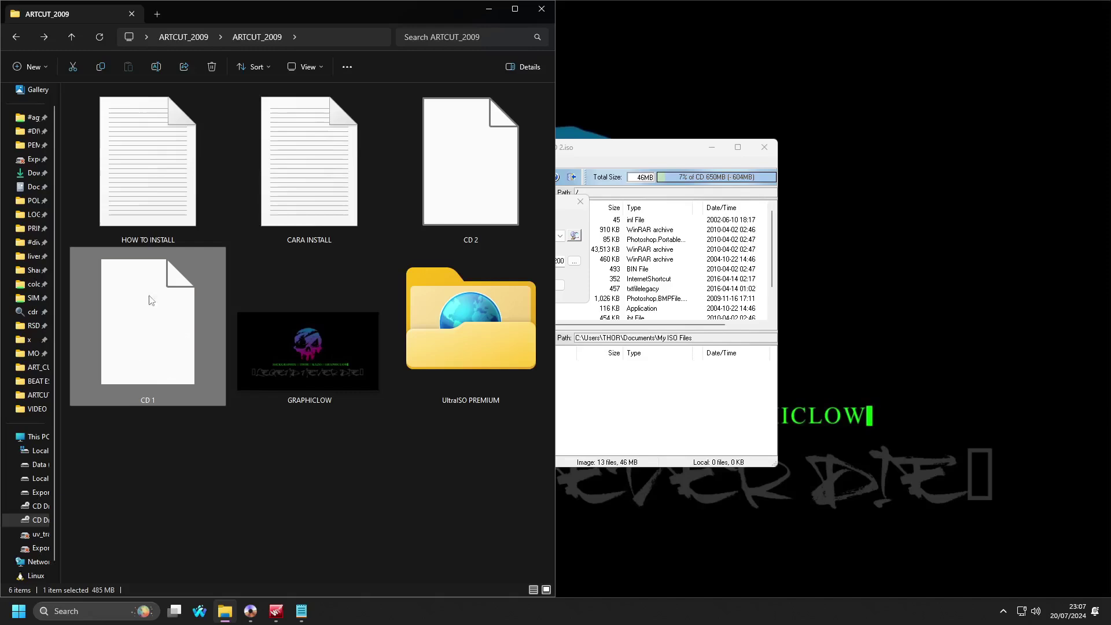
right_click(154, 334)
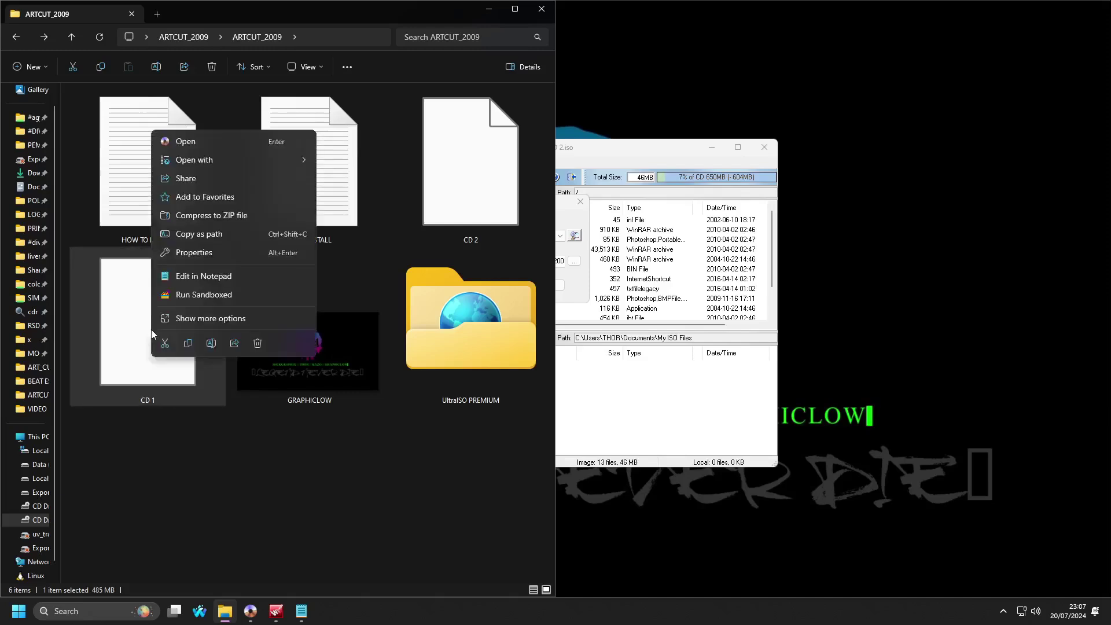
left_click(234, 150)
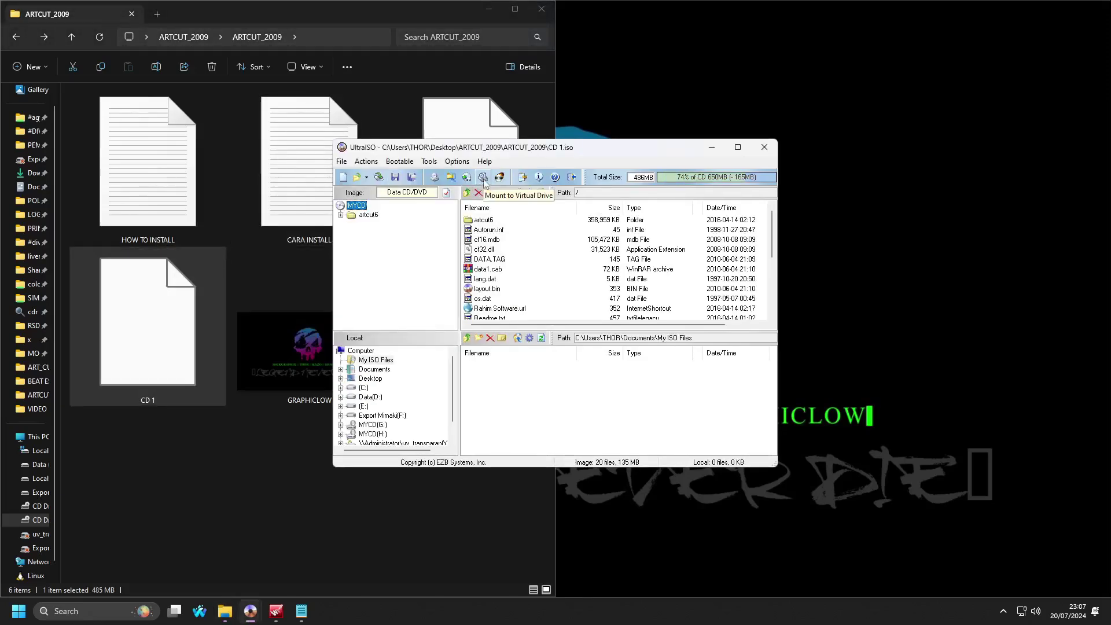
Mount the CD 1 image on the virtual drive H: and open the contents of CD Drive (G:).
left_click(484, 179)
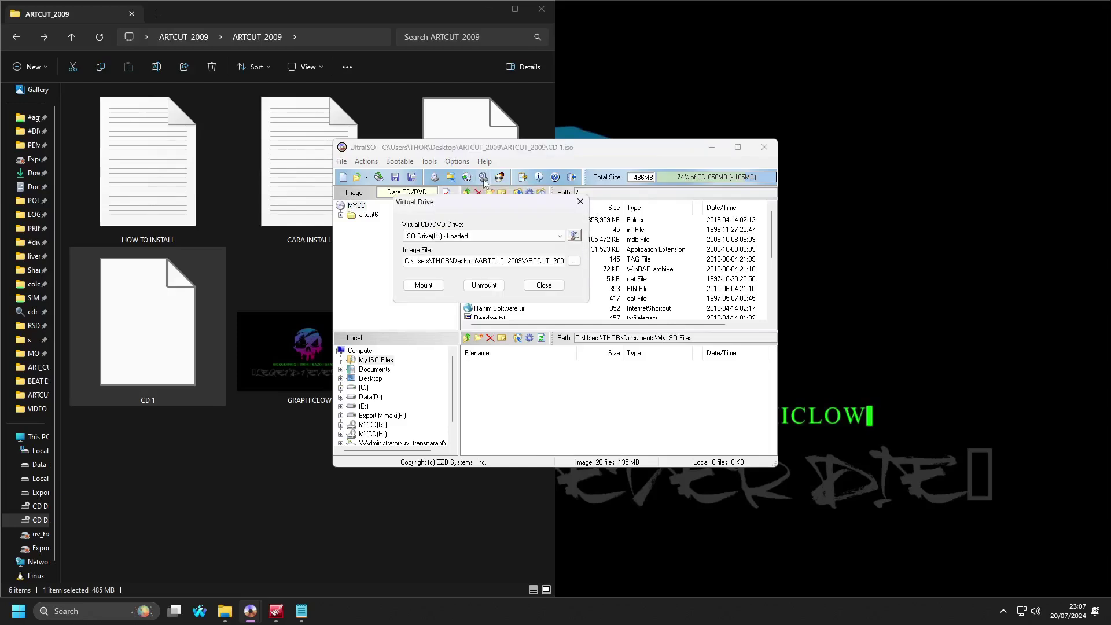
left_click(421, 286)
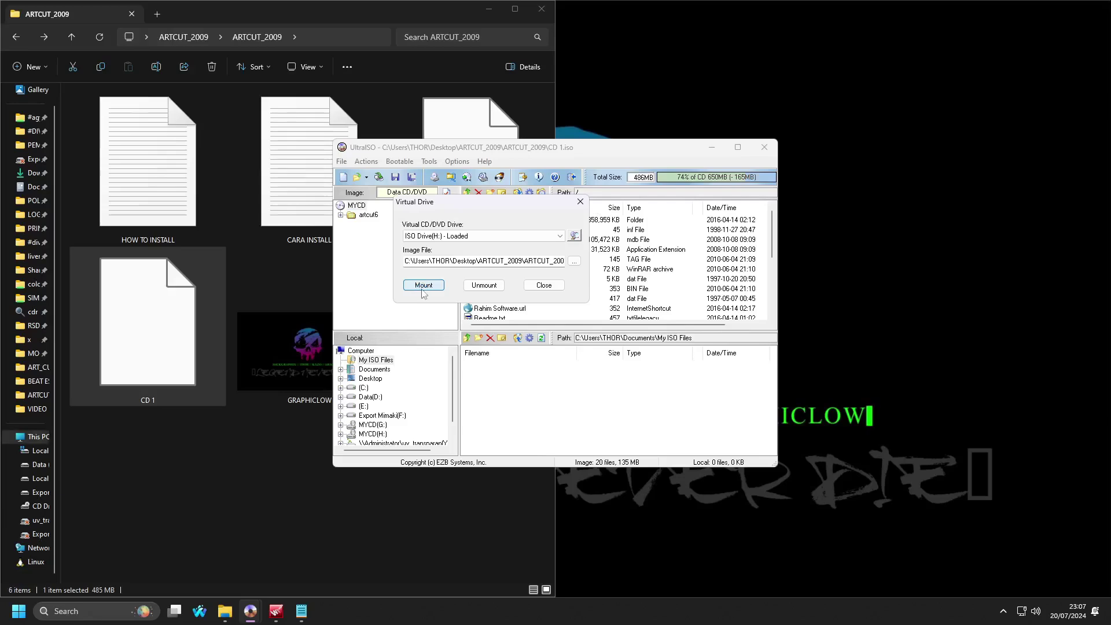
left_click(32, 507)
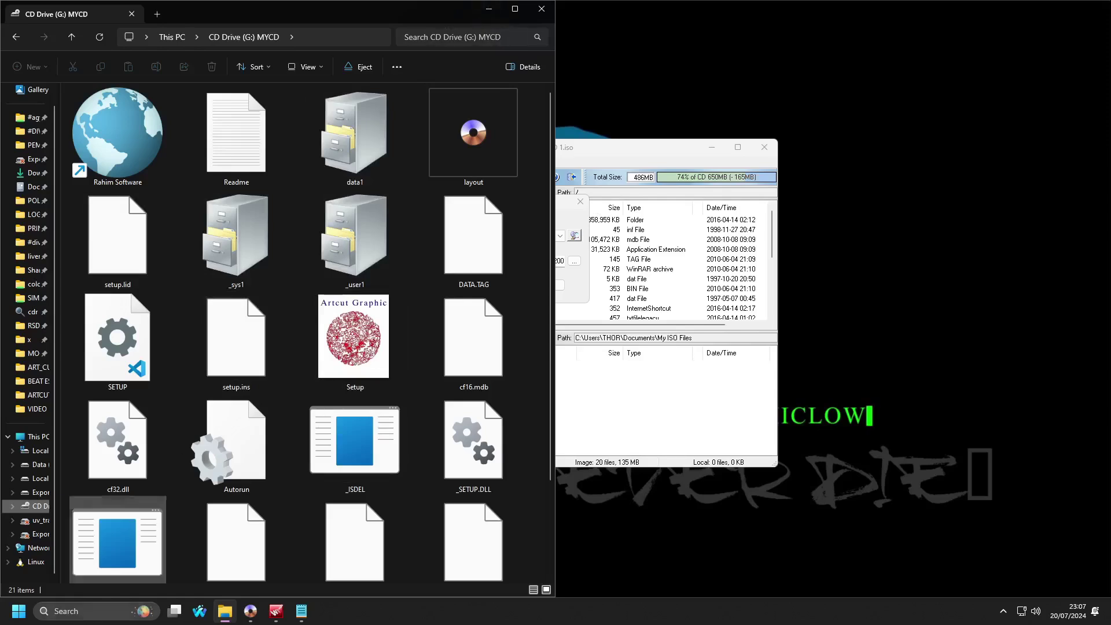
Bring up the Artcut2009 window that is still running with the "if you have" text and close it.
left_click(18, 611)
type("art")
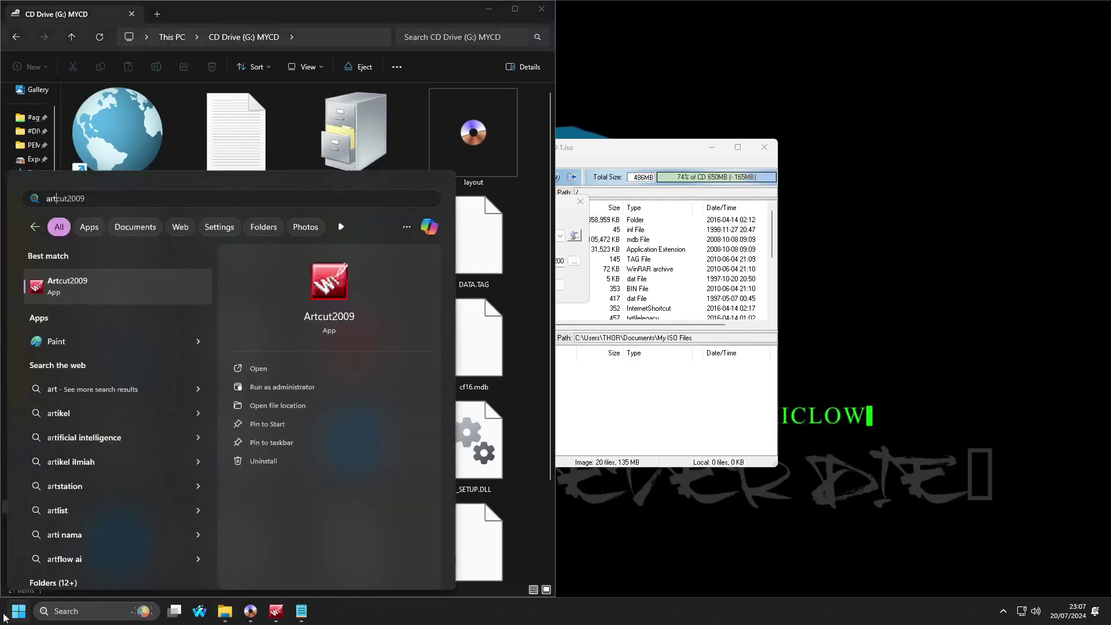
left_click(102, 298)
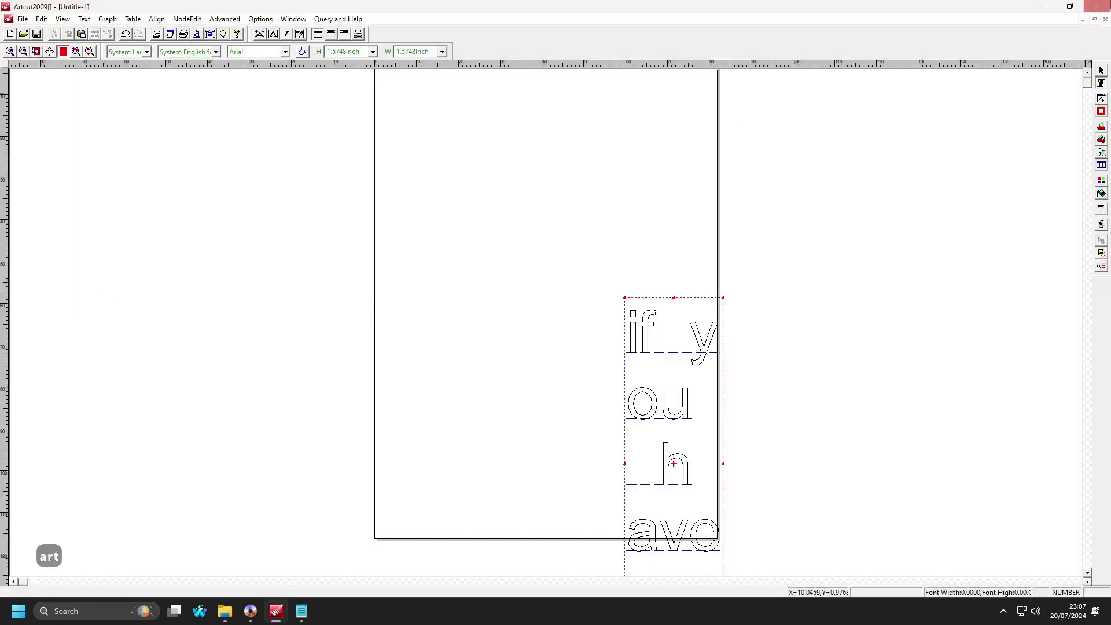
left_click(1097, 6)
left_click(558, 328)
Launch Artcut2009 again and dismiss its startup windows to reach a blank page.
left_click(19, 612)
type("art")
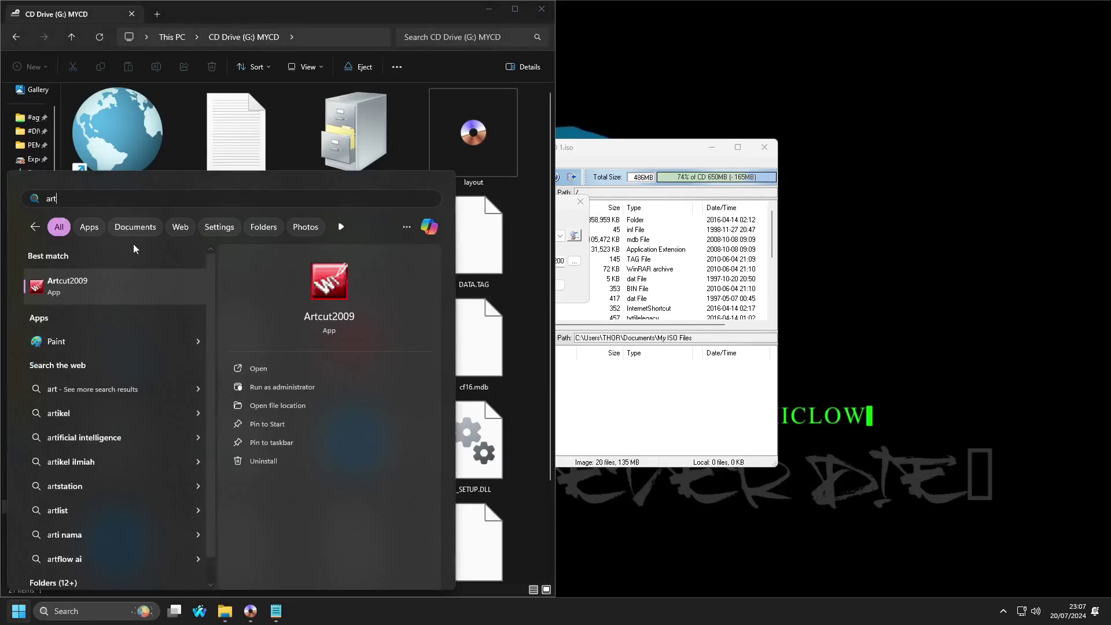
left_click(123, 282)
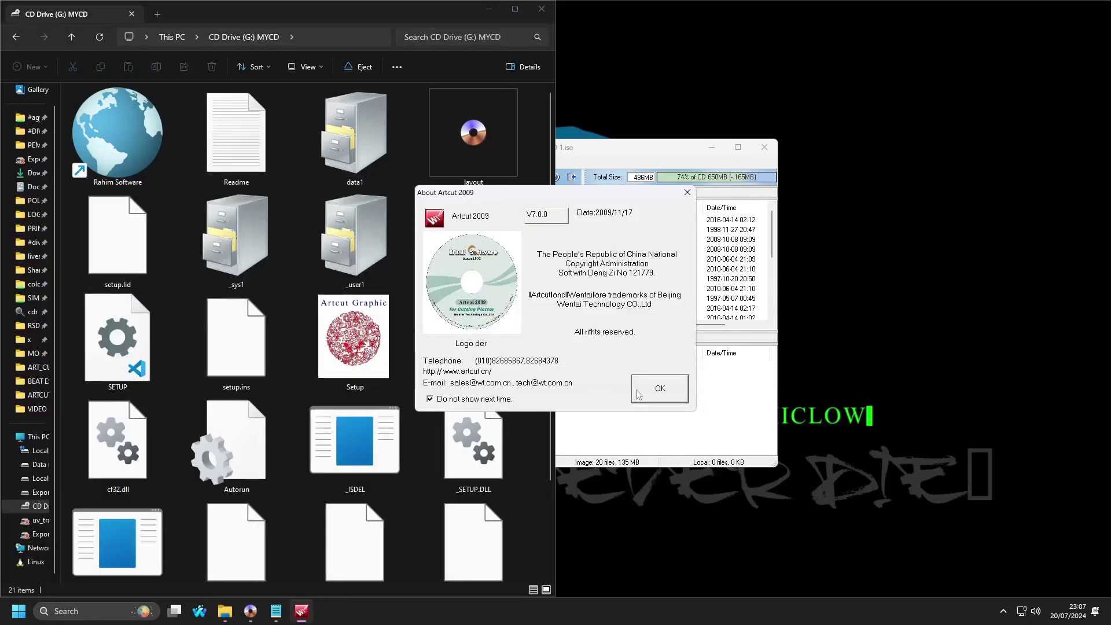
left_click(658, 388)
left_click(613, 328)
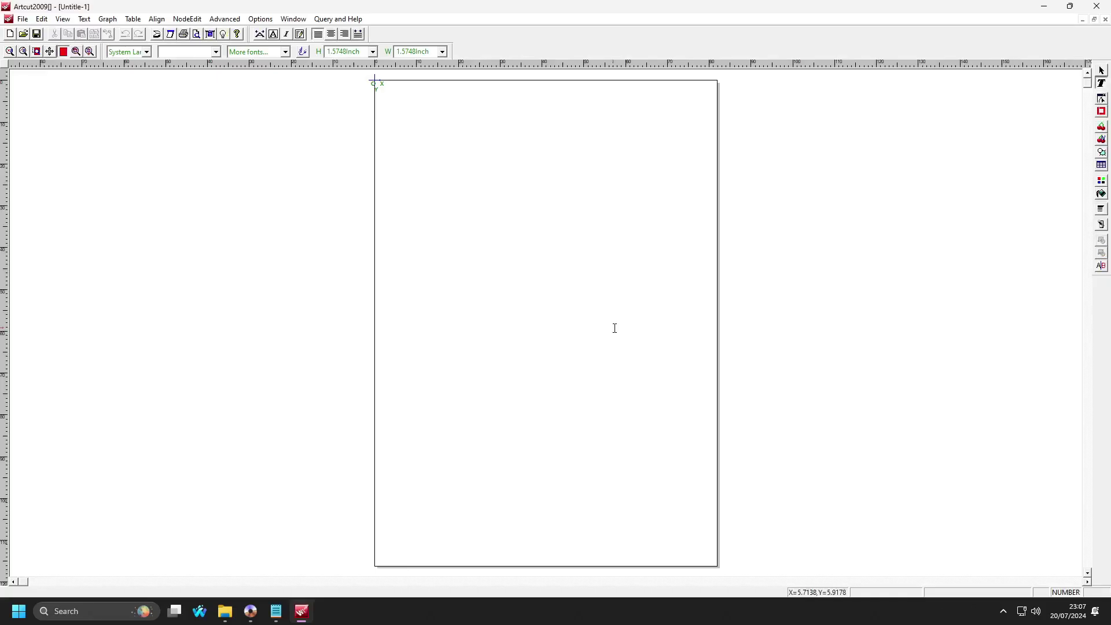
Close Artcut, the CD drive's folder window, the Virtual Drive dialog and the UltraISO windows.
left_click(1094, 7)
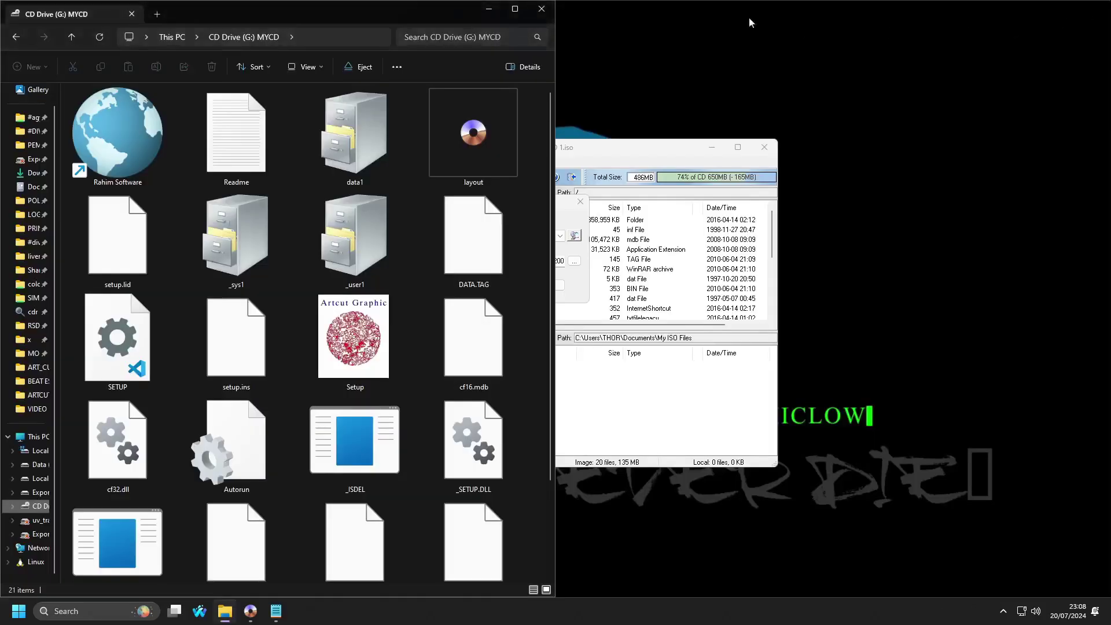
key("ctrl+w")
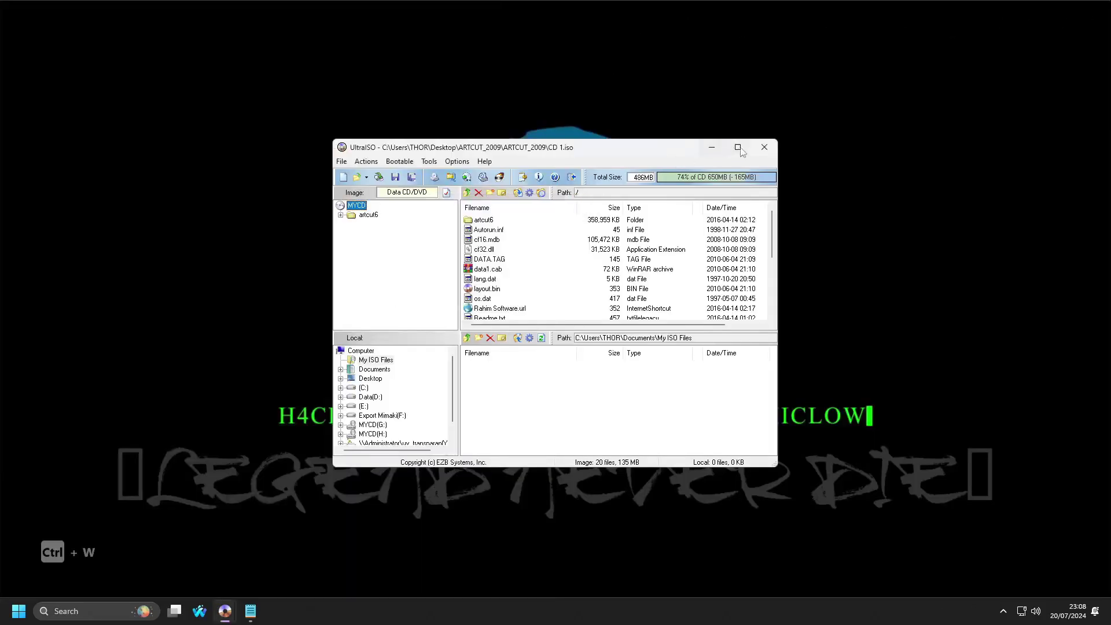
left_click(544, 284)
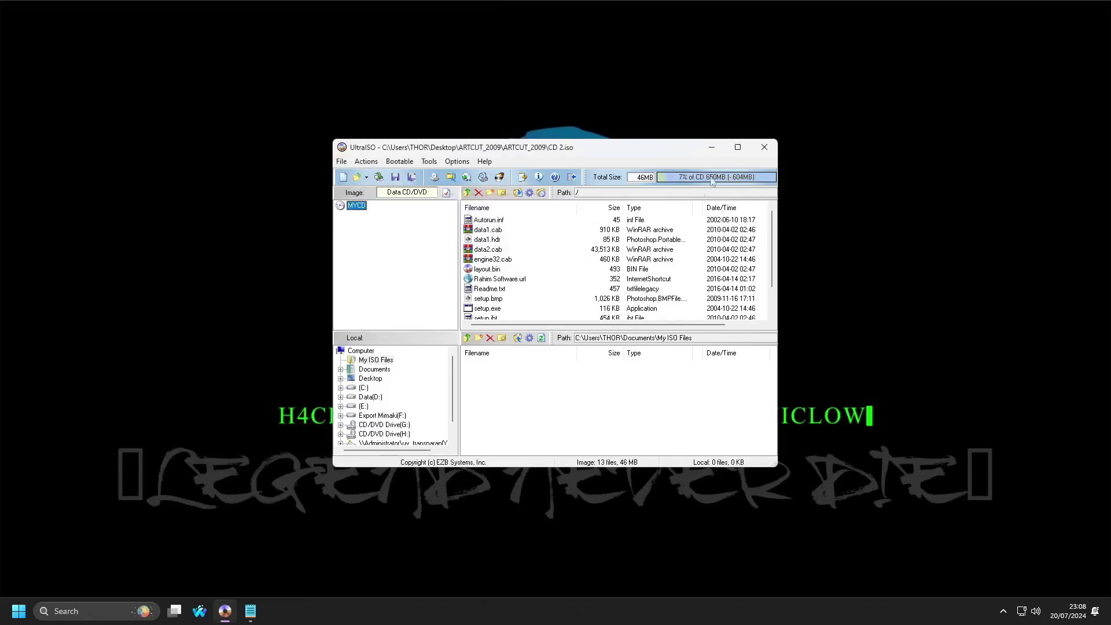
left_click(766, 147)
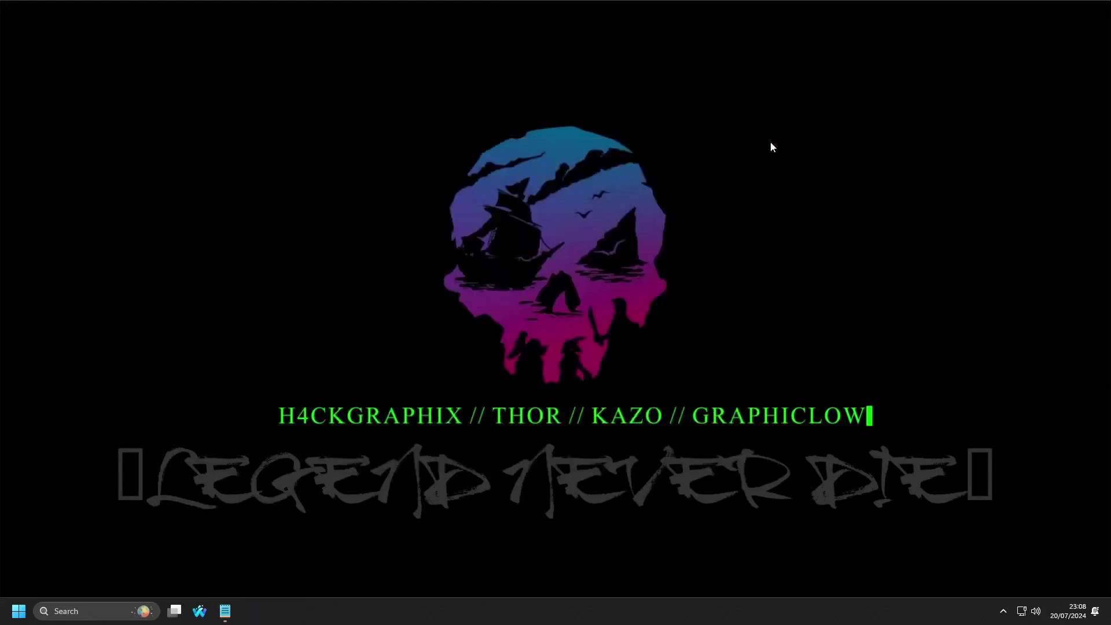